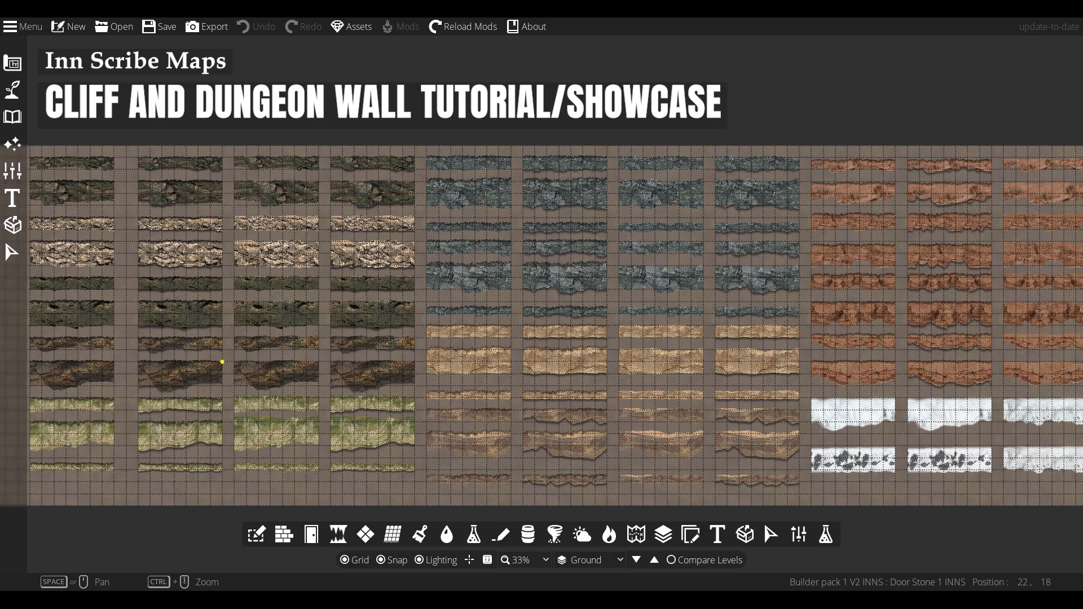
Examine the grassy cliff wall pieces in the showcase map, selecting several to inspect them
left_click_drag(175, 350, 283, 345)
scroll(265, 416, "up", 3)
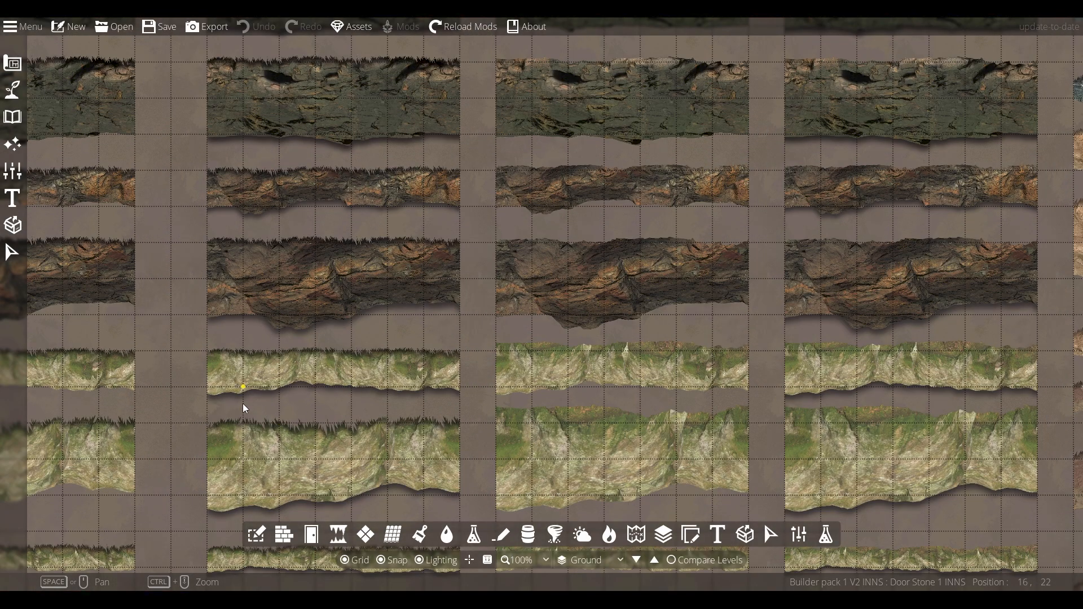
left_click_drag(180, 392, 382, 352)
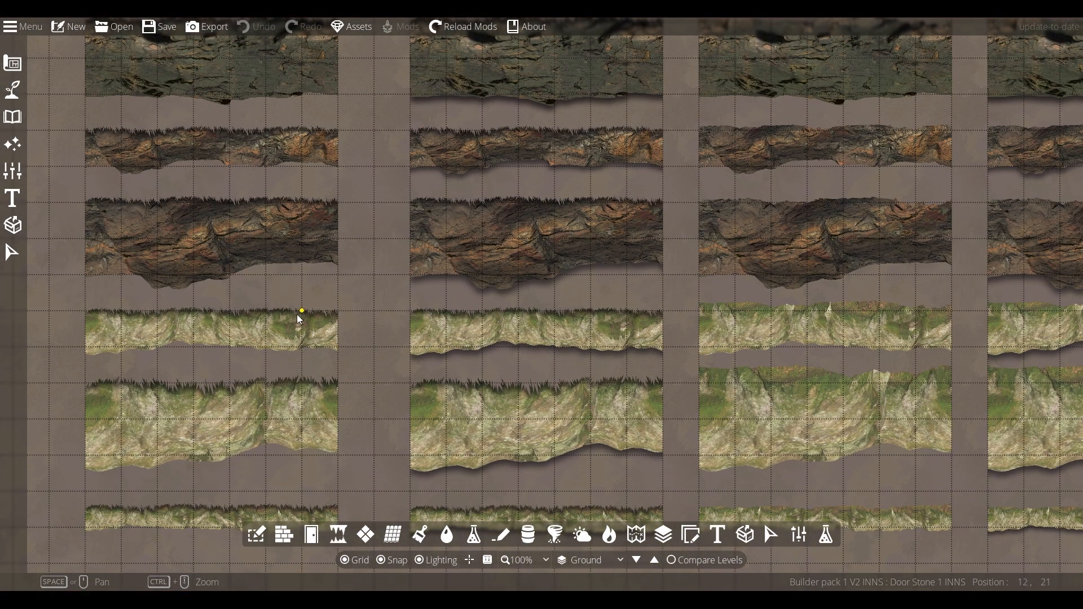
left_click(12, 252)
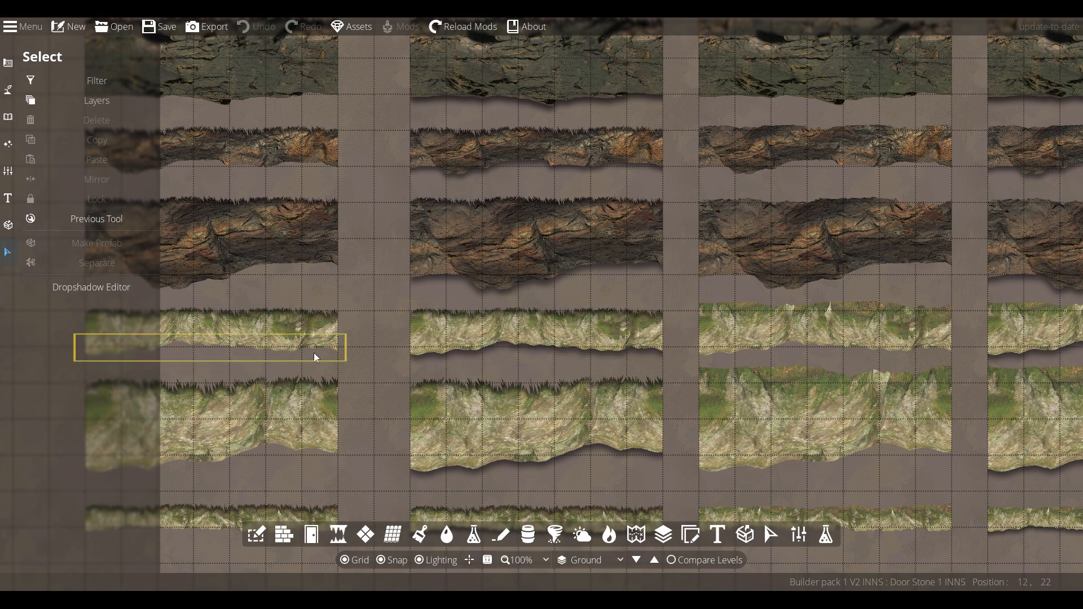
left_click_drag(415, 306, 574, 242)
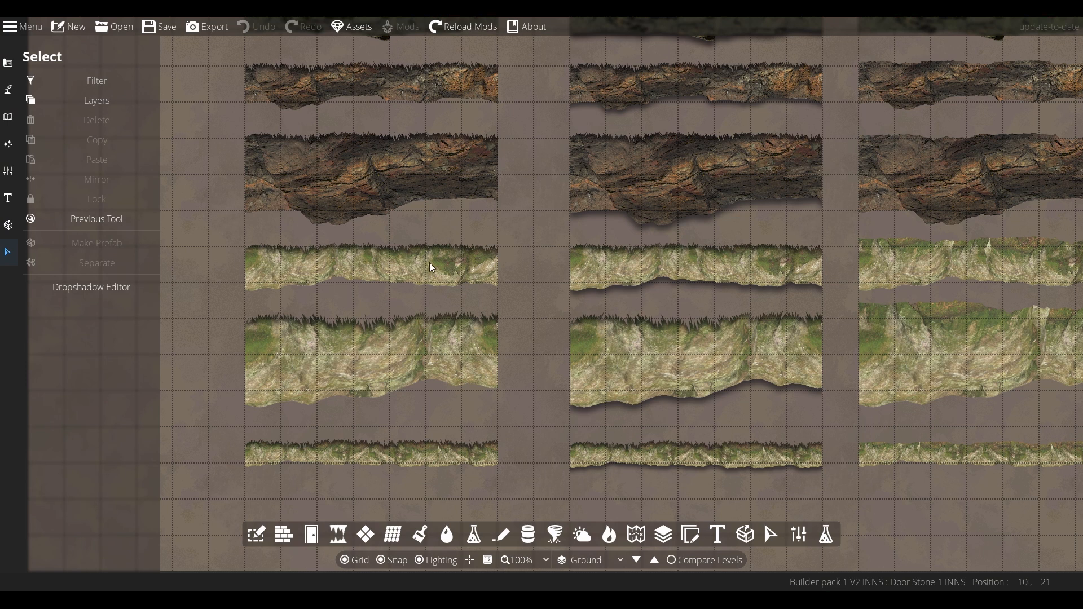
left_click(397, 286)
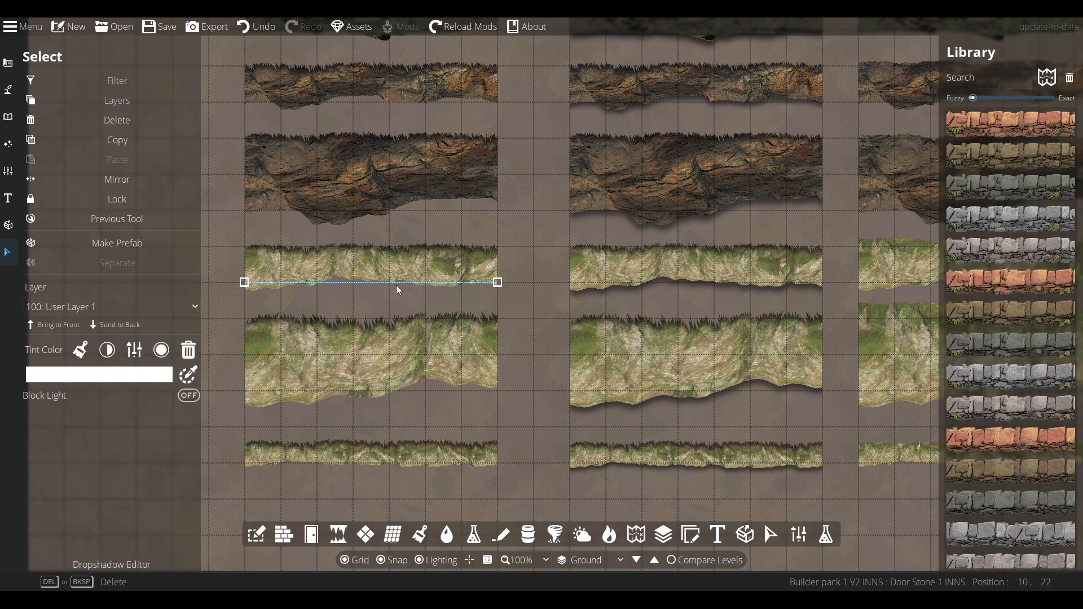
left_click(386, 393)
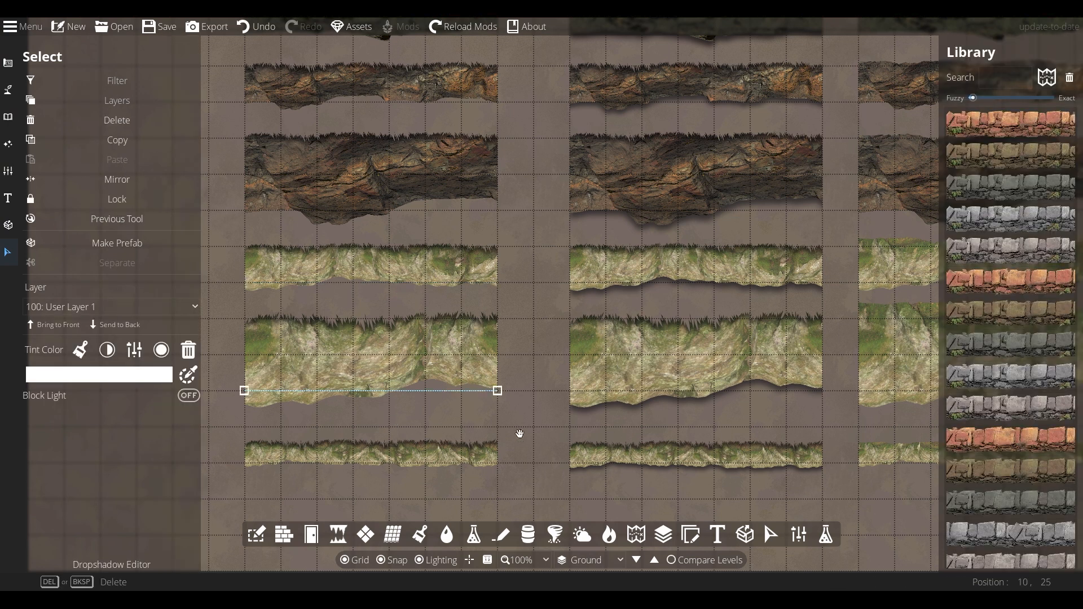
left_click(367, 464)
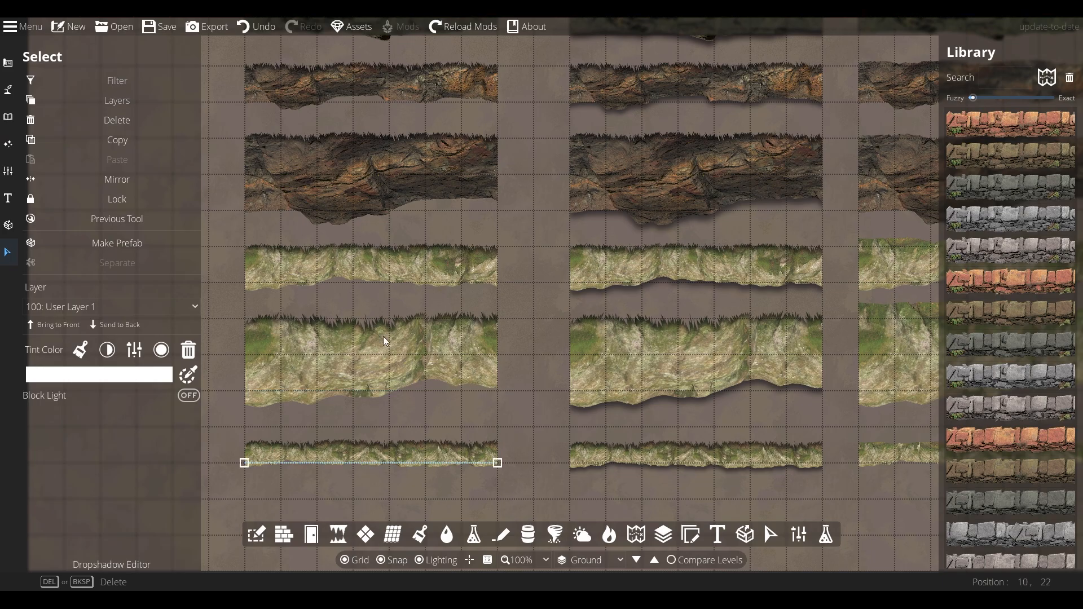
left_click(536, 415)
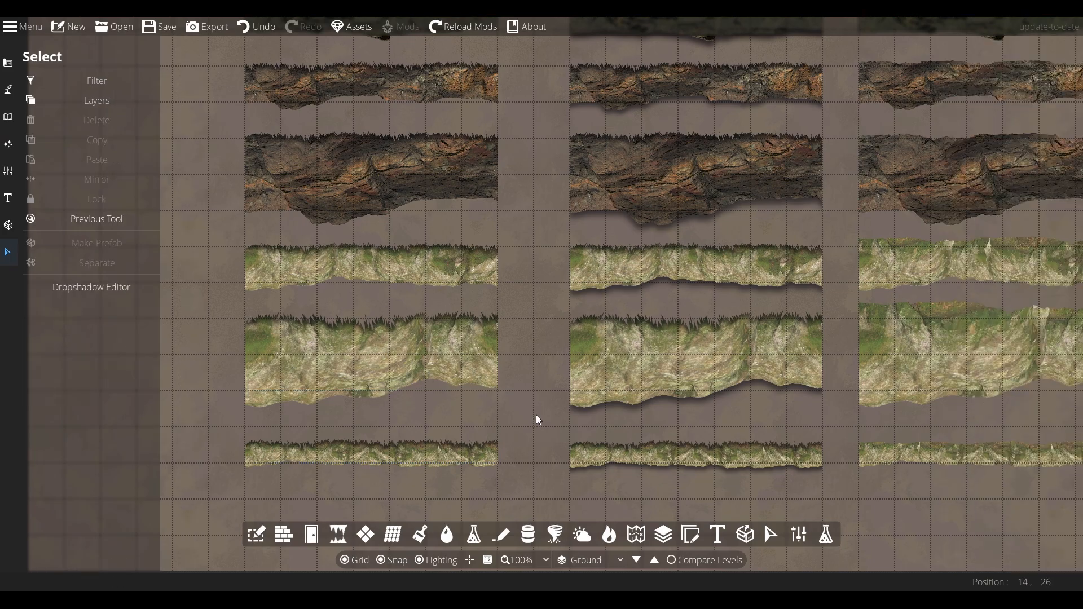
scroll(418, 373, "up", 1)
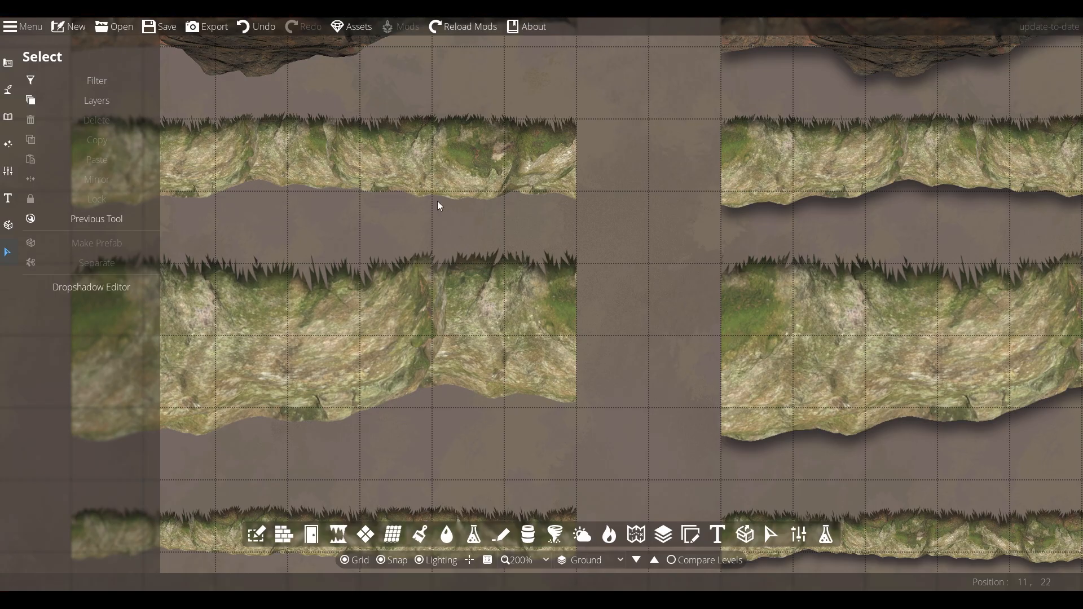
left_click_drag(621, 356, 540, 242)
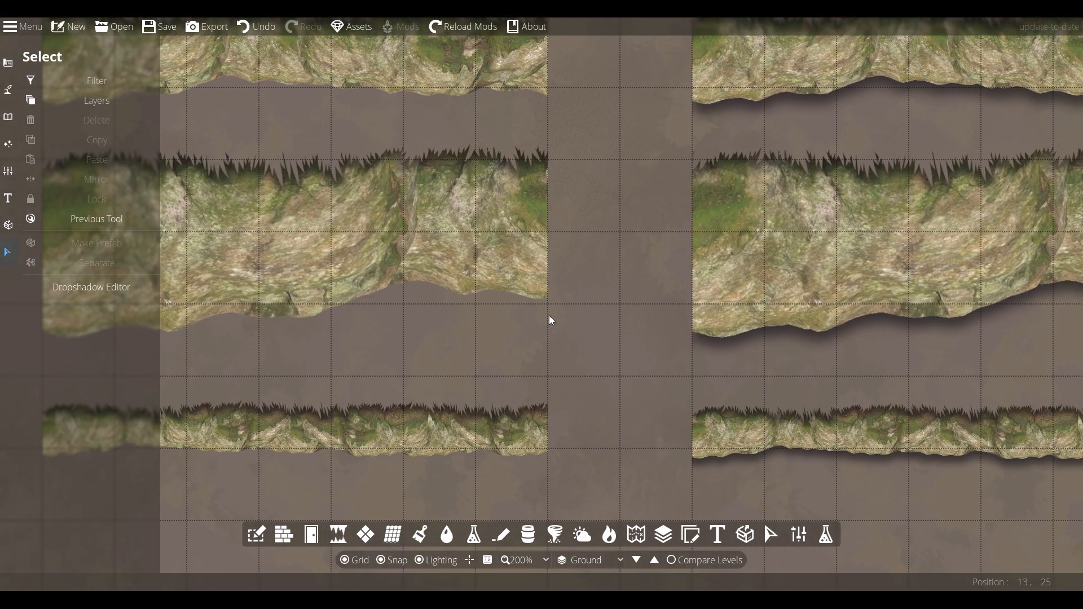
scroll(552, 317, "down", 2)
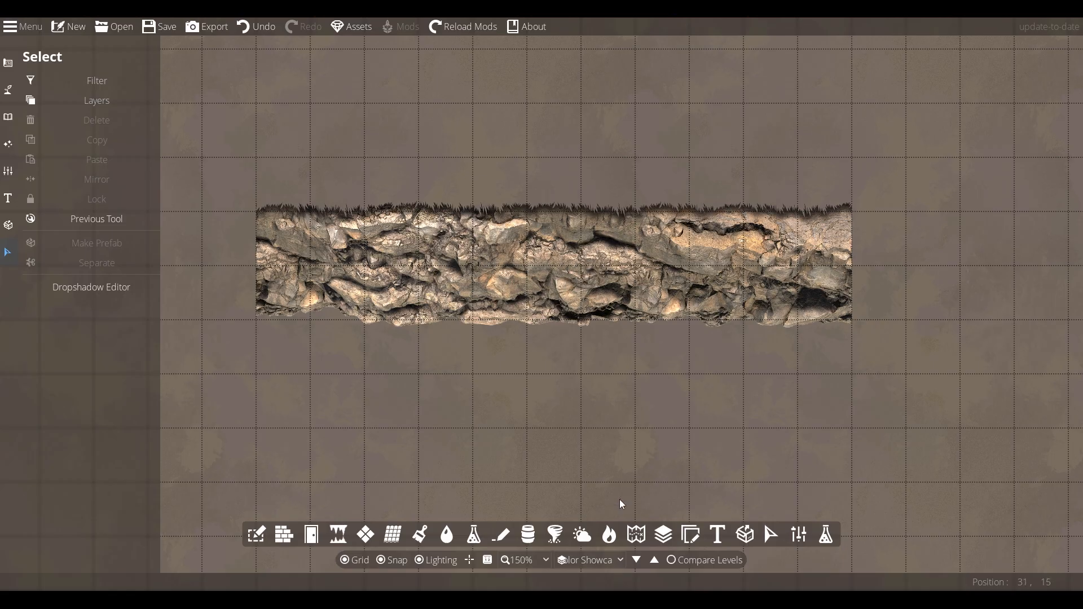
Select the rock wall piece and turn on its brightness levels adjustment
left_click(484, 320)
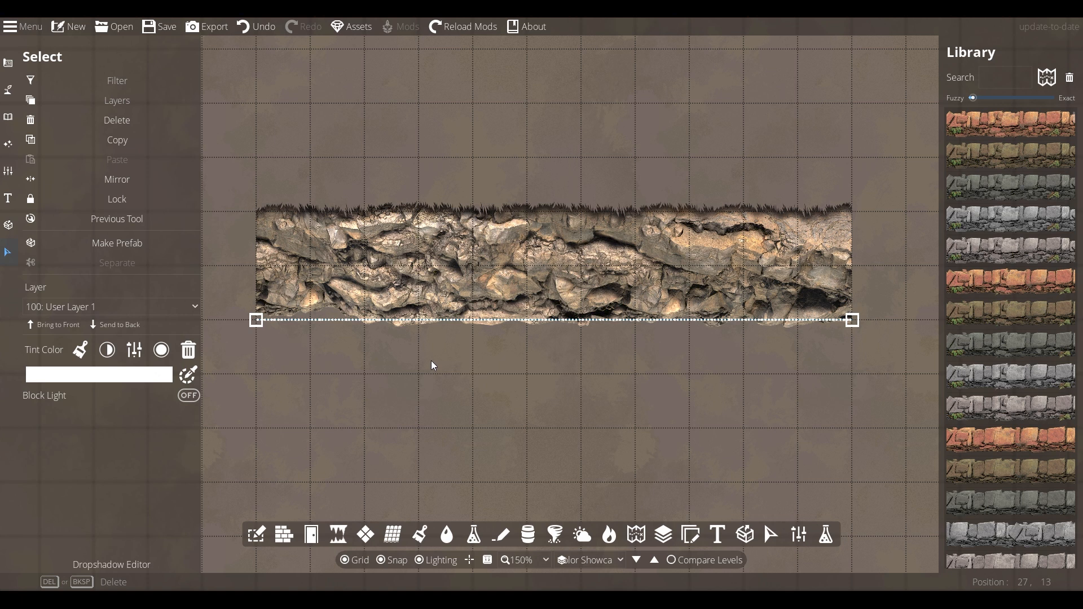
scroll(1006, 430, "down", 10)
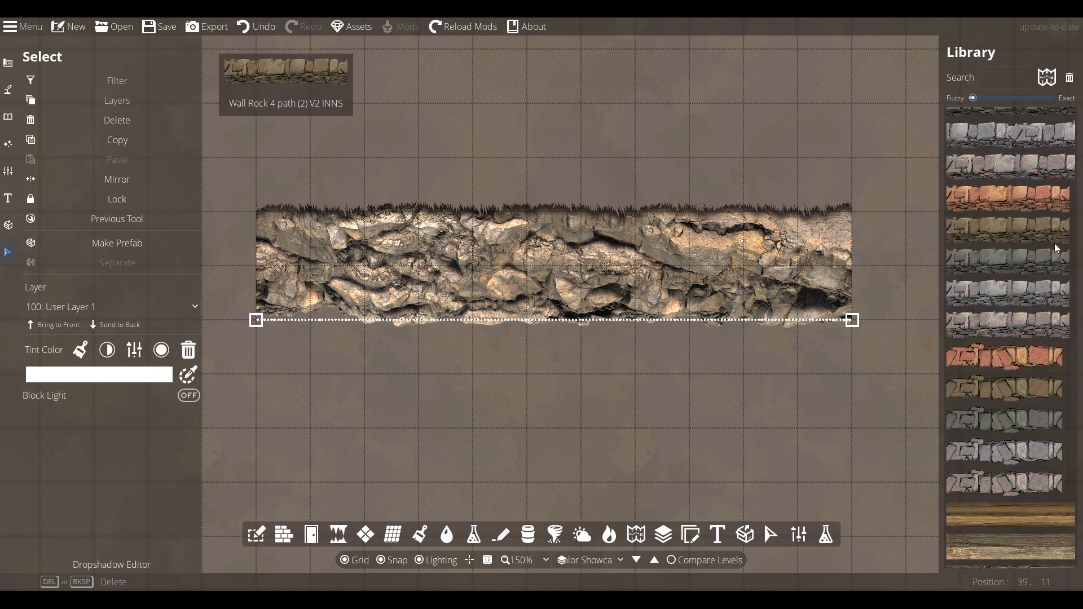
left_click_drag(1075, 139, 1082, 313)
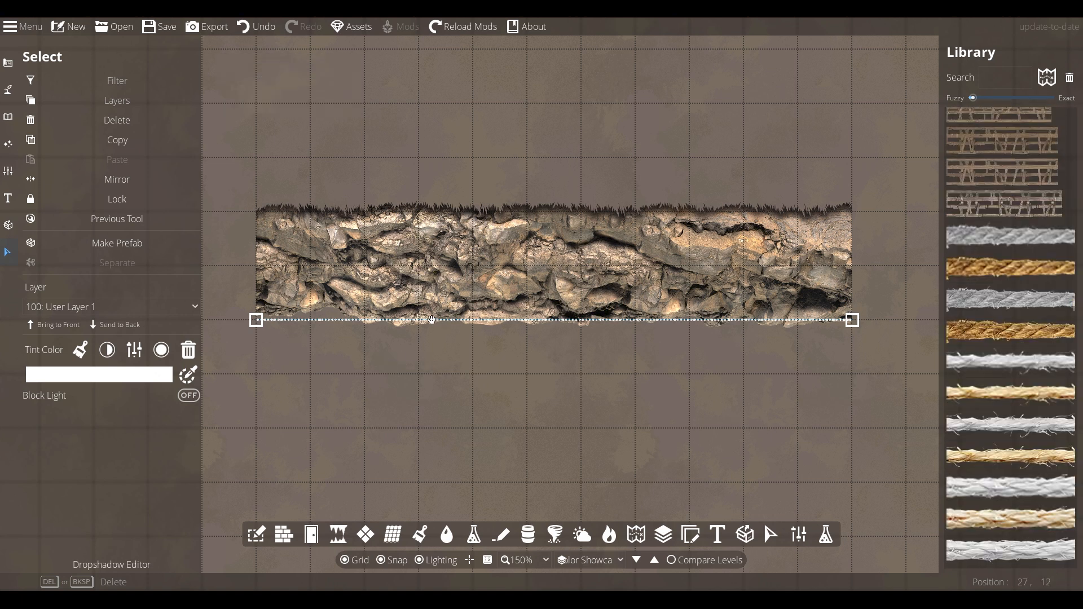
left_click(107, 351)
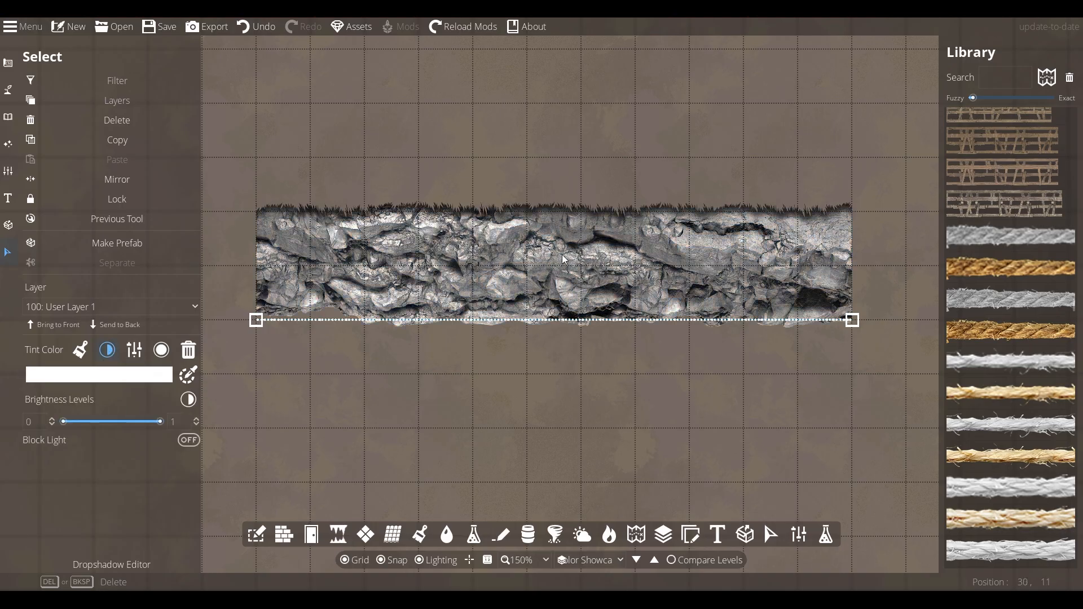
Tint the rock wall with a greyish brown colour, hex a4958b
left_click(116, 375)
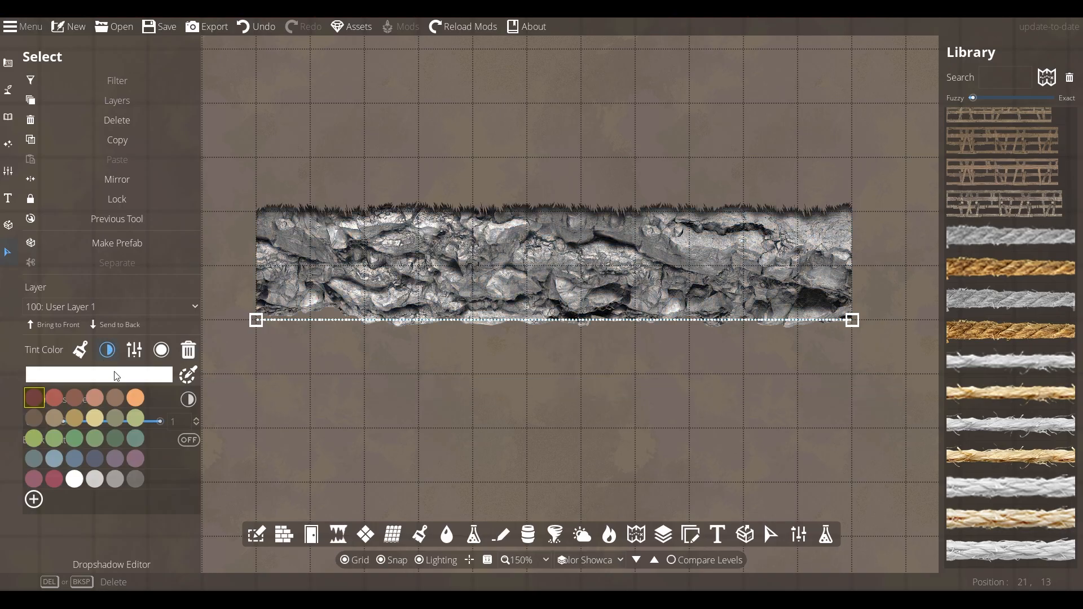
left_click(112, 402)
left_click(188, 376)
left_click_drag(125, 370, 50, 364)
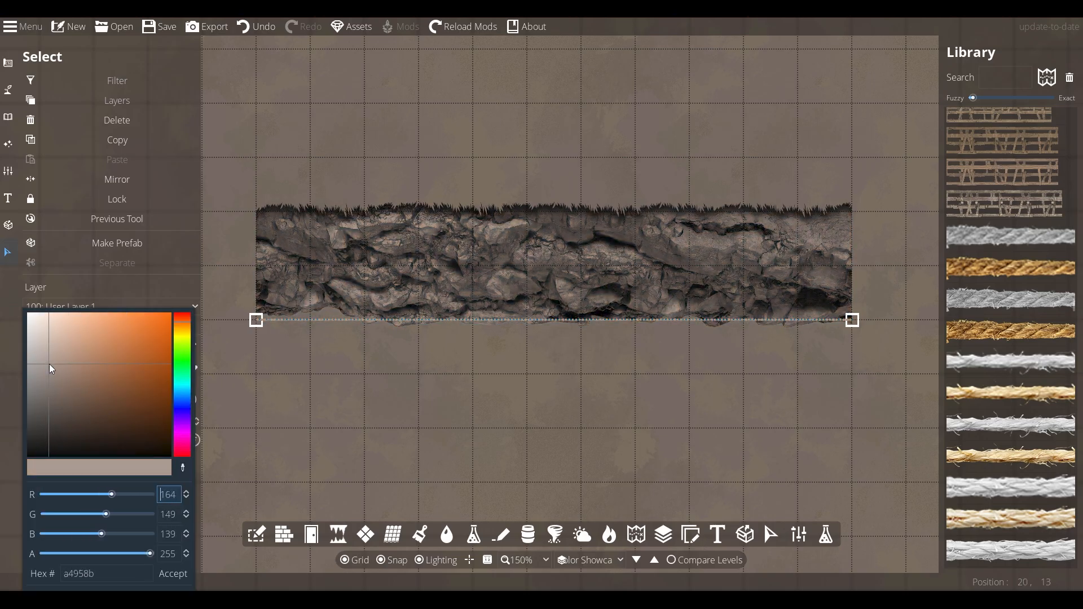
left_click(173, 574)
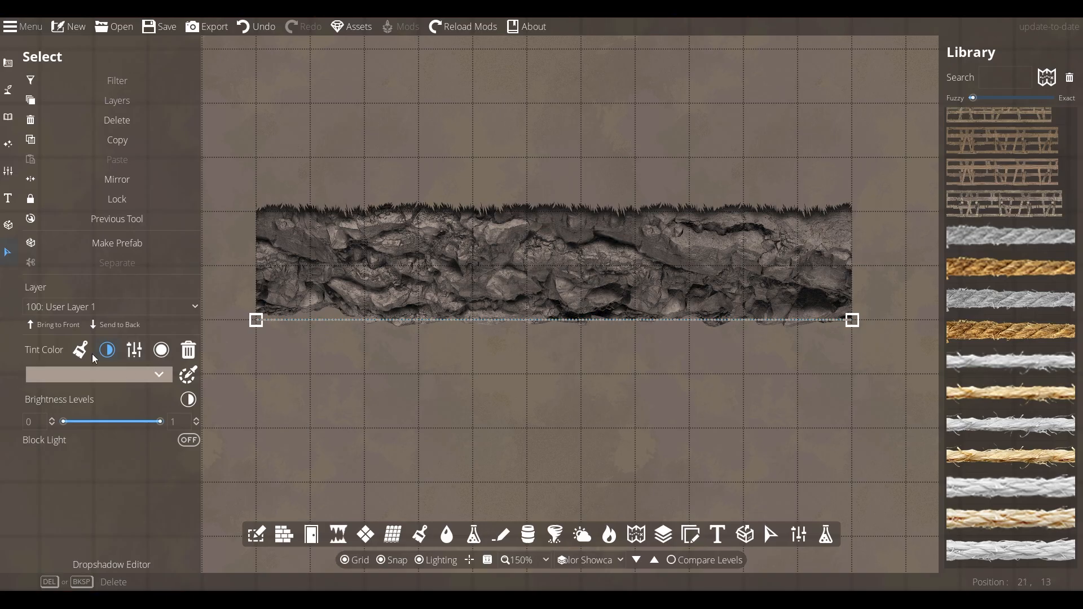
Lower the rock wall's brightness level to 0.71
left_click_drag(158, 422, 133, 422)
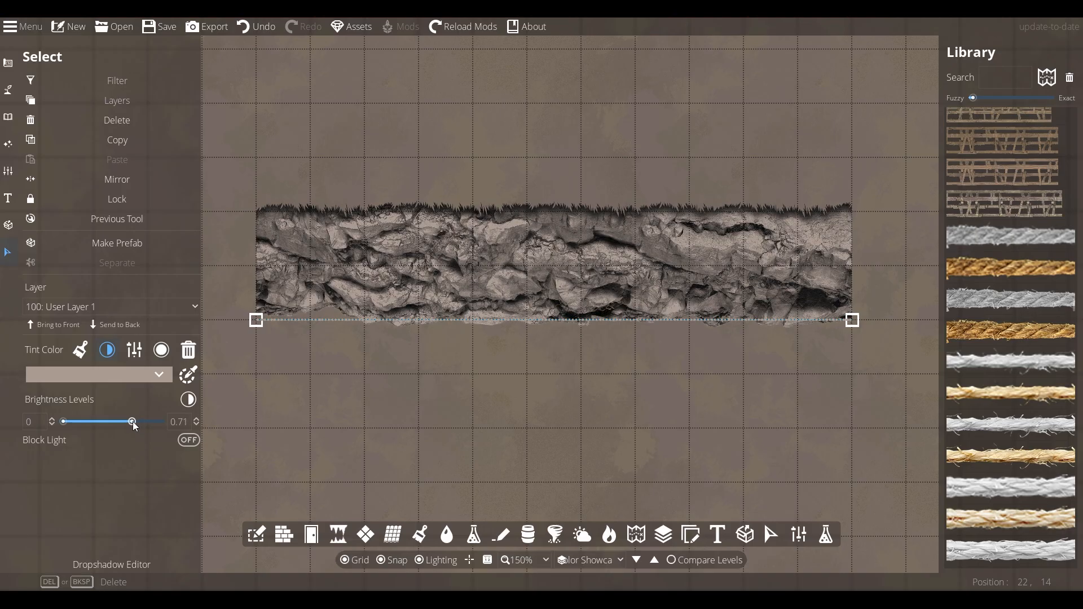
left_click(161, 376)
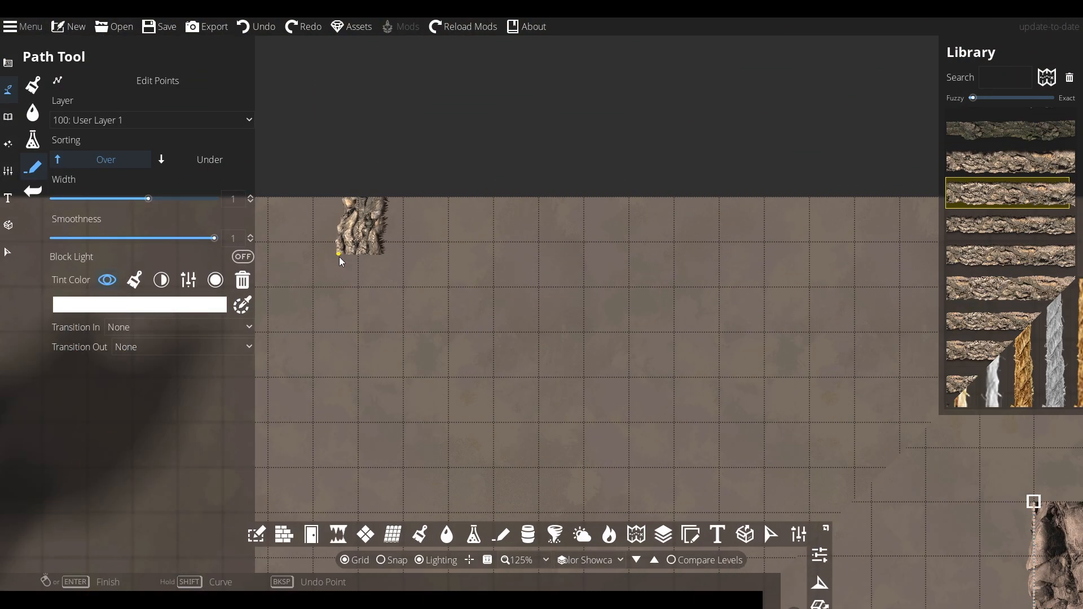
Draw a winding rock cliff path with Under sorting across the map
left_click(635, 299)
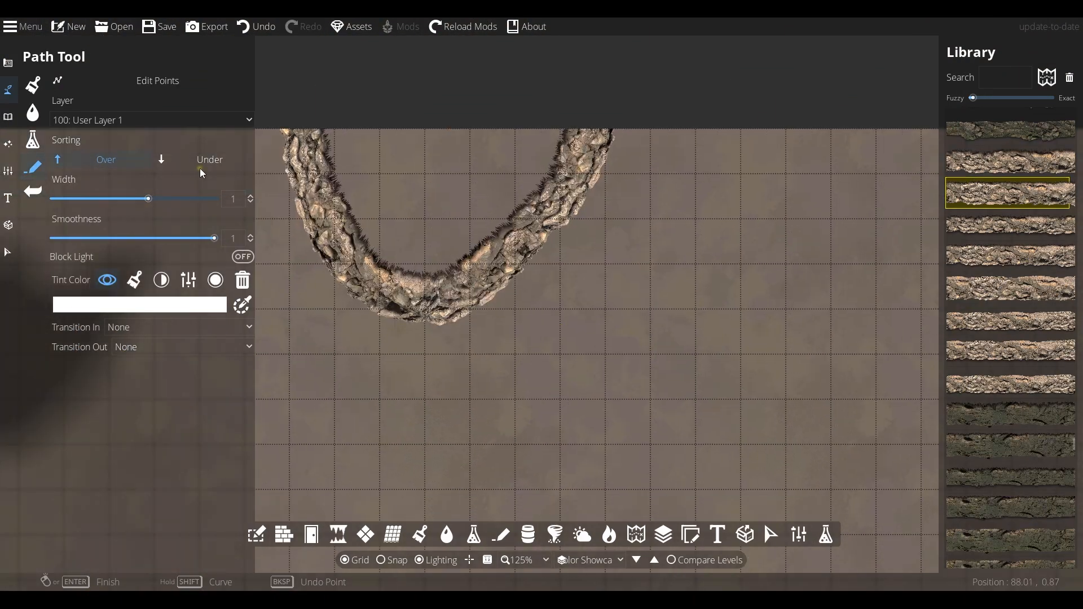
left_click(204, 162)
left_click(401, 315)
left_click(481, 412)
left_click(642, 314)
right_click(573, 209)
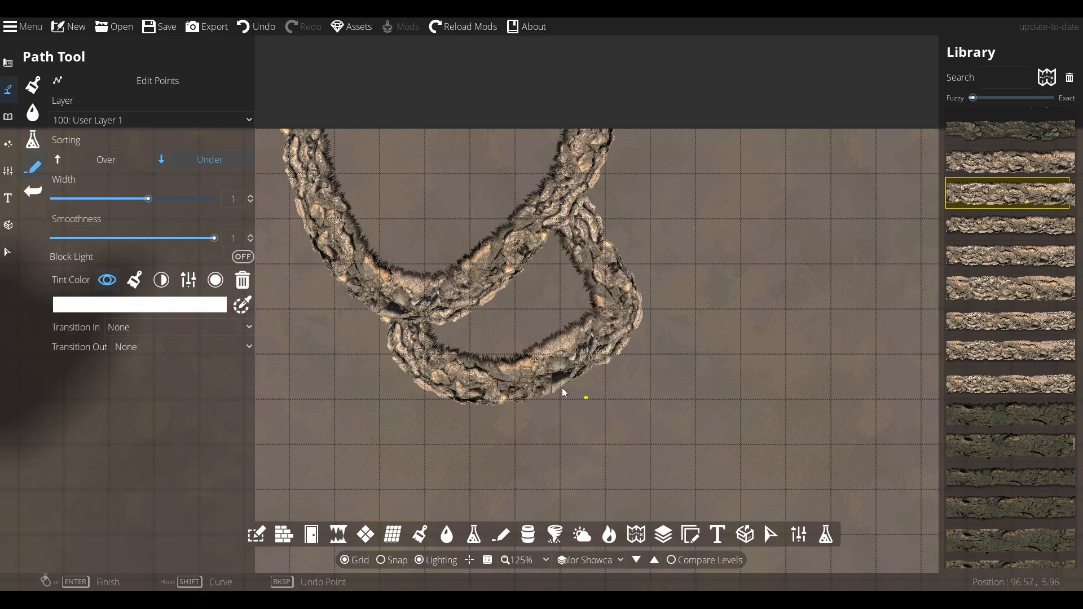
Draw more overlapping rock cliff path loops below the first one
left_click_drag(541, 373, 507, 300)
left_click(407, 310)
left_click(471, 381)
left_click(625, 376)
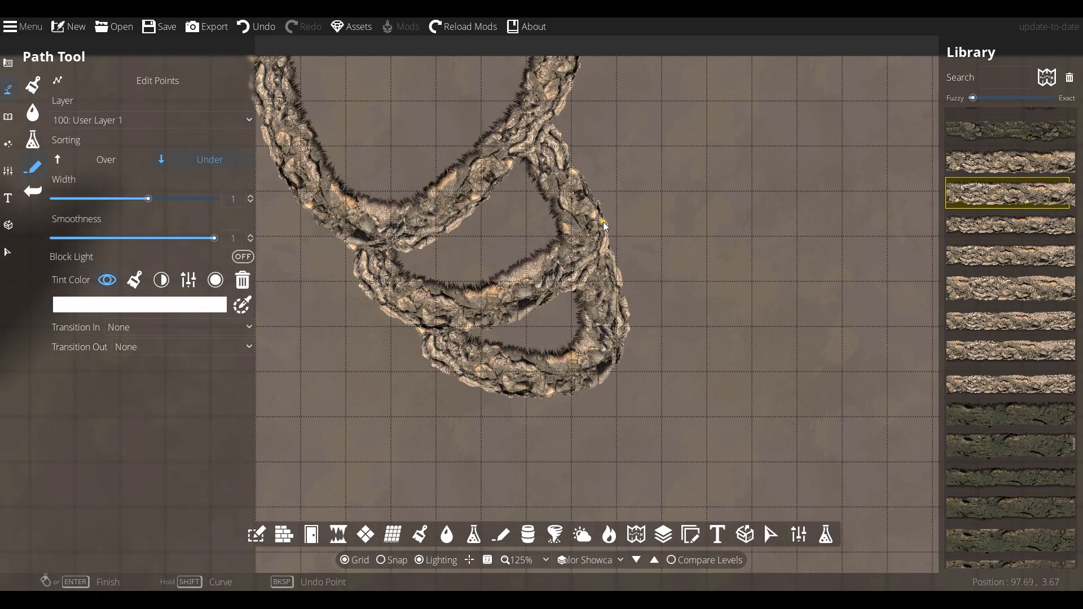
left_click_drag(443, 323, 531, 362)
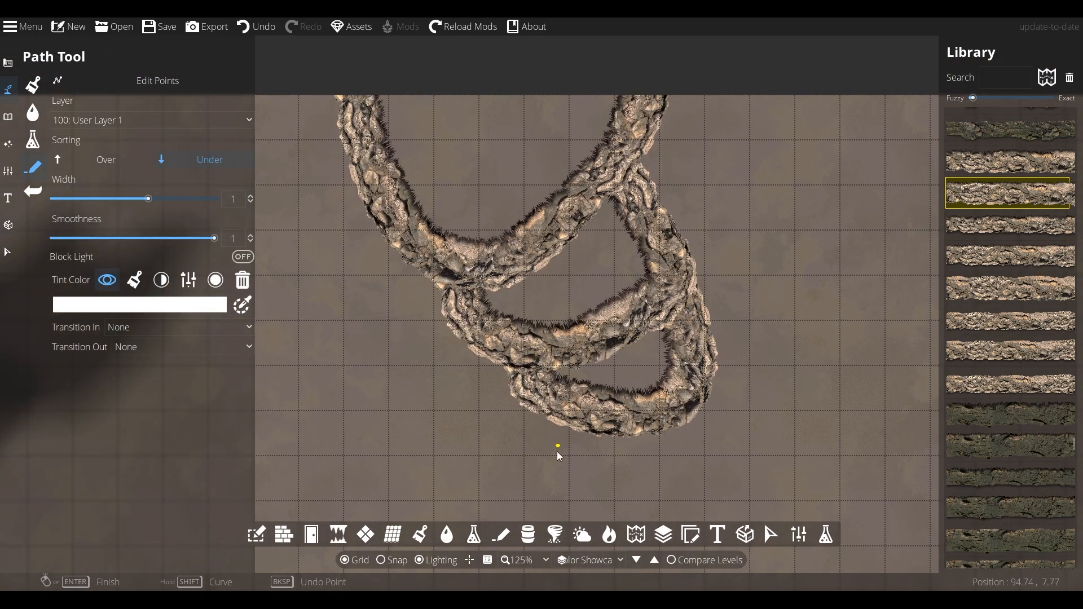
left_click(370, 172)
left_click(352, 338)
right_click(452, 271)
Paint grass terrain inside the rock path loops with the Terrain Brush
mouse_move(333, 326)
left_mouse_down()
mouse_move(497, 276)
mouse_move(472, 339)
left_mouse_up()
left_click(32, 85)
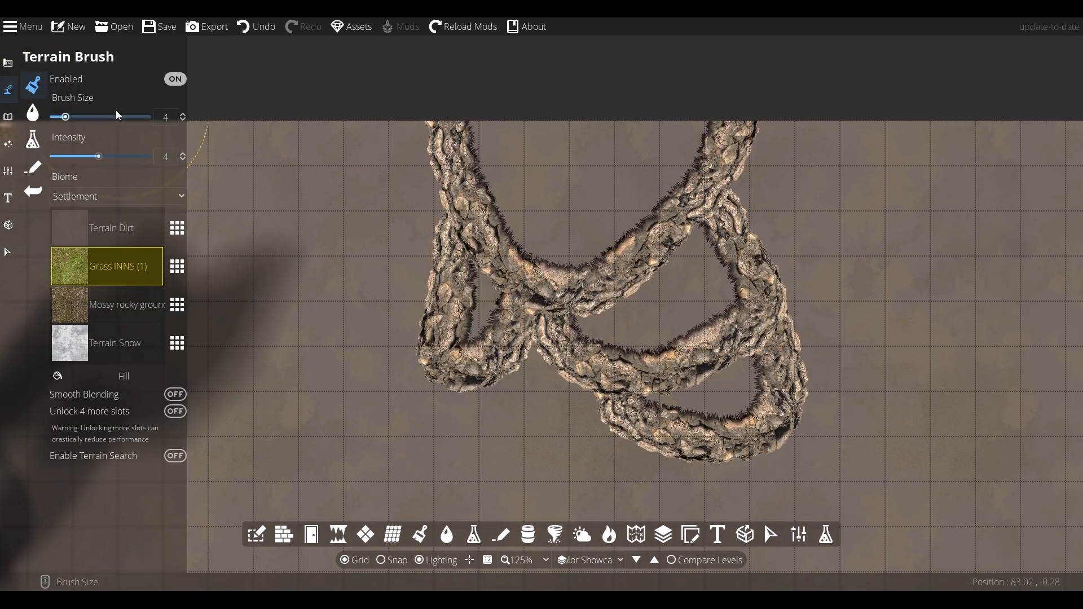
mouse_move(529, 146)
left_mouse_down()
mouse_move(526, 215)
mouse_move(645, 204)
mouse_move(687, 126)
mouse_move(591, 137)
mouse_move(486, 306)
mouse_move(637, 309)
mouse_move(607, 337)
mouse_move(712, 346)
mouse_move(695, 392)
mouse_move(743, 393)
left_mouse_up()
Paint Mossy rocky ground terrain around the outside of the rock paths
left_click(107, 305)
mouse_move(398, 127)
left_mouse_down()
mouse_move(378, 251)
mouse_move(442, 415)
mouse_move(564, 434)
mouse_move(819, 304)
mouse_move(779, 180)
mouse_move(646, 471)
mouse_move(624, 460)
left_mouse_up()
left_click_drag(505, 332, 442, 289)
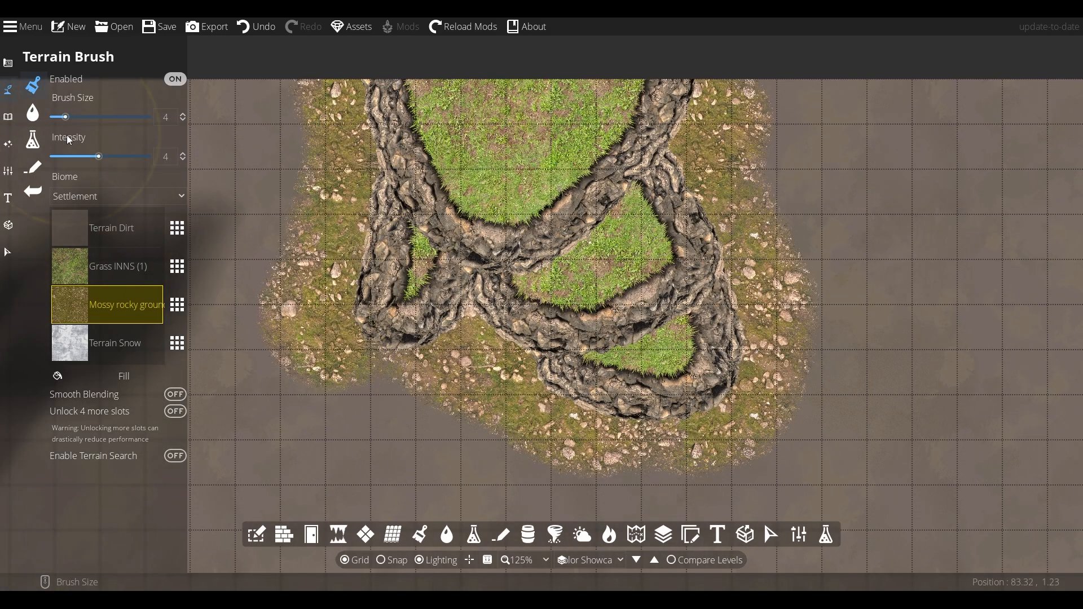
Try swapping the grass terrain slot's texture to Dirt light INNS (4)
left_click(33, 167)
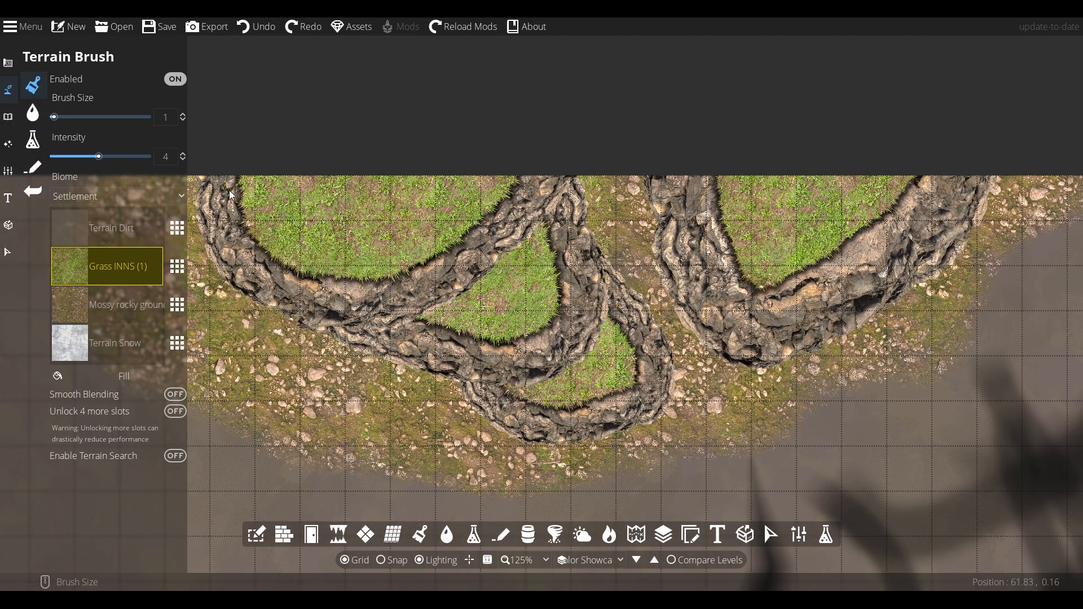
left_click(177, 267)
left_click(324, 172)
left_click(322, 202)
left_click(695, 300)
left_click(177, 266)
left_click(487, 301)
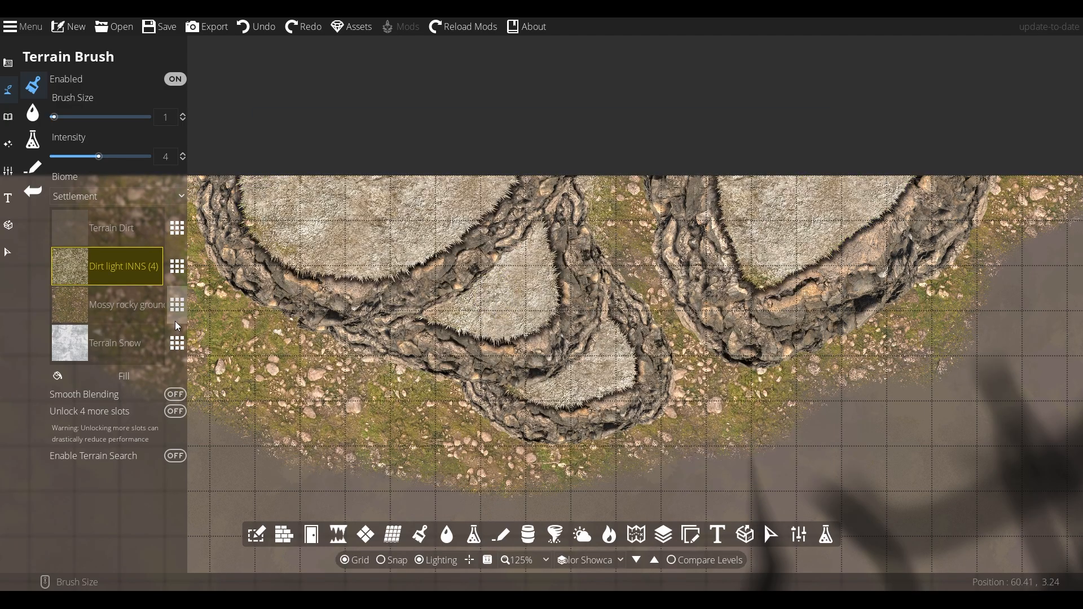
left_click(177, 304)
Switch to the Path tool with the INNS Path shadow both sides 40% asset
left_click(44, 168)
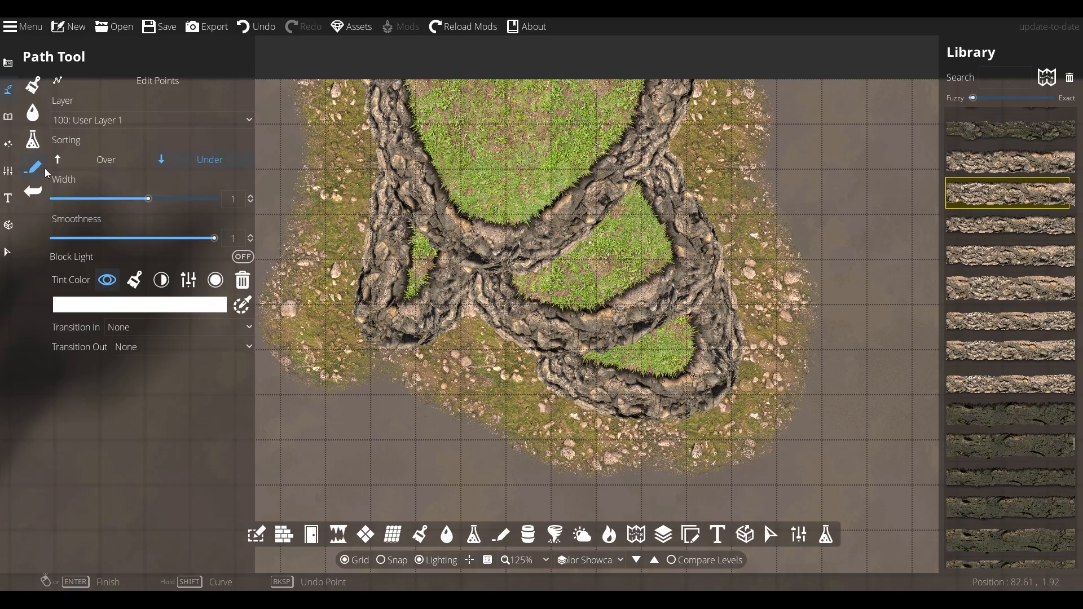
left_click(45, 168)
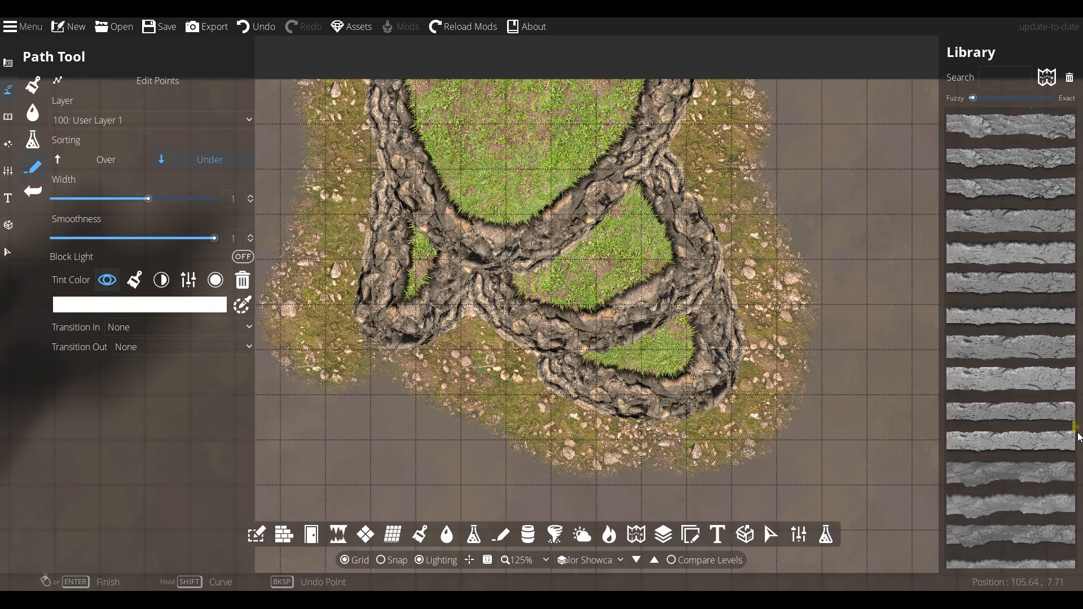
left_click(991, 228)
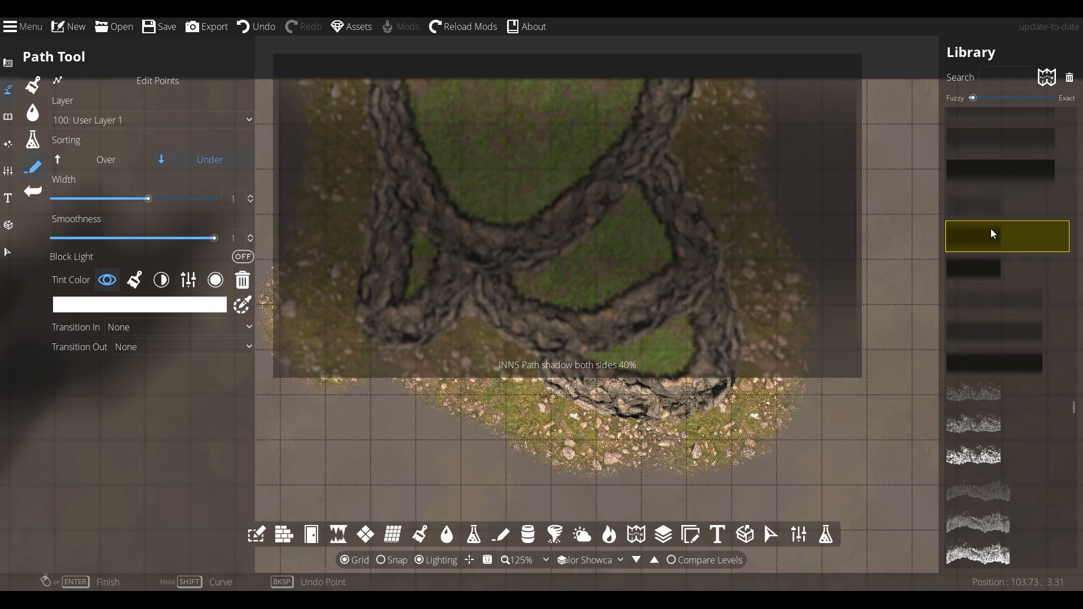
Set the shadow path's Transition In and Transition Out to Fade
left_click(219, 326)
left_click(133, 363)
left_click(136, 347)
left_click(141, 382)
Draw a shadow path along the cliff's outer edge and finish it
left_click_drag(511, 322, 401, 216)
left_click(283, 221)
key("Return")
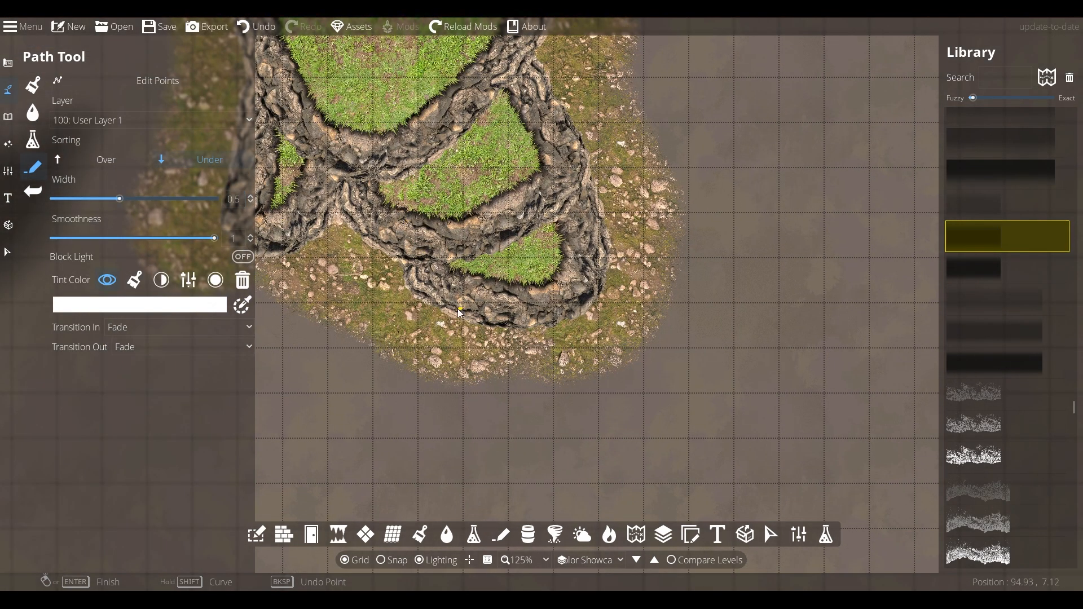
Switch sorting to Over and draw a shadow path along the cliff's lower left edge
left_click(106, 160)
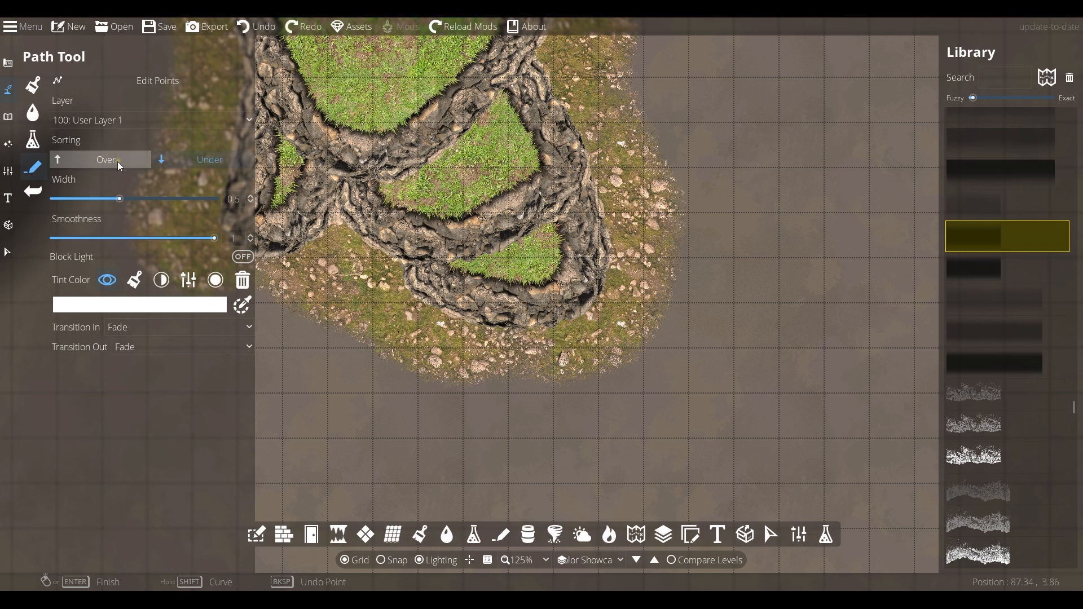
left_click_drag(548, 74, 525, 244)
right_click(535, 131)
left_click_drag(304, 419, 380, 343)
left_click(296, 337)
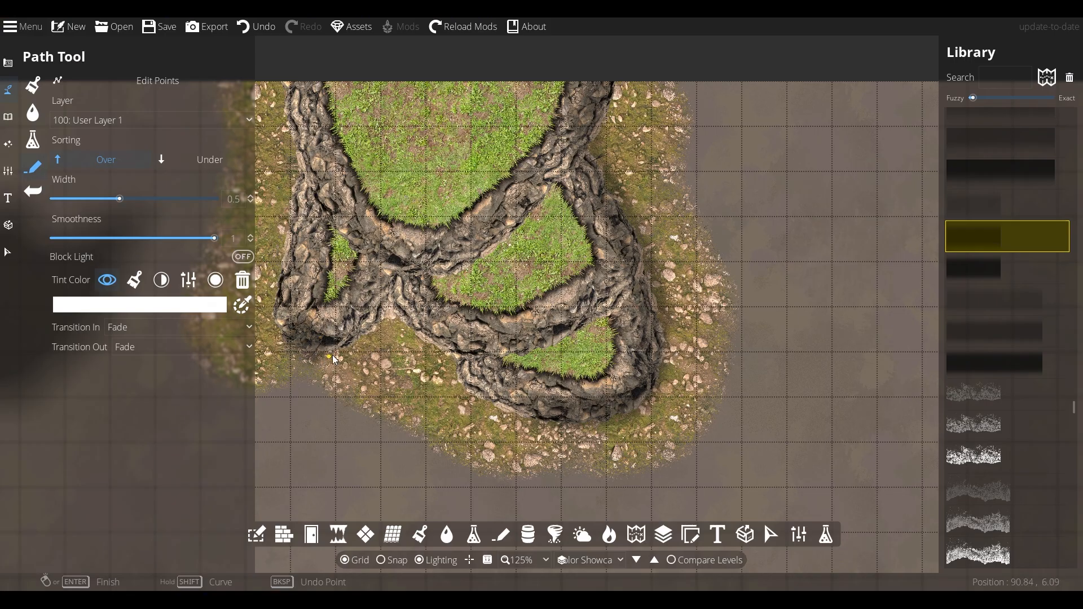
left_click(332, 351)
left_click(367, 330)
right_click(410, 264)
Add a dark shadow along the cliff's right edge and return to the Select tool
left_click_drag(388, 388, 423, 395)
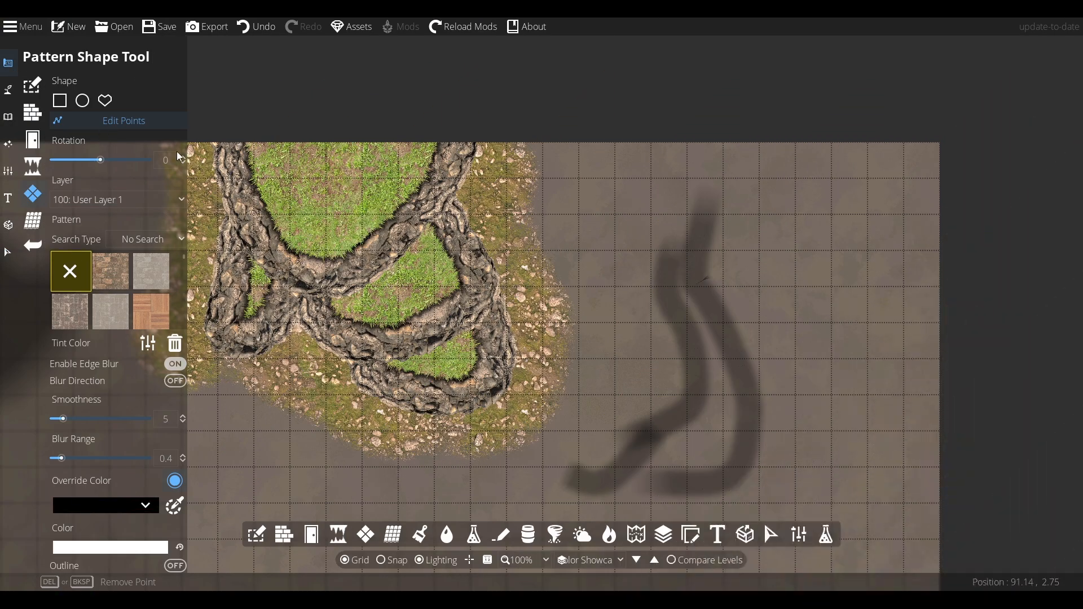
left_click(105, 100)
mouse_move(361, 389)
left_mouse_down()
mouse_move(393, 424)
mouse_move(448, 441)
mouse_move(537, 400)
mouse_move(531, 297)
mouse_move(479, 221)
mouse_move(499, 170)
mouse_move(484, 115)
mouse_move(442, 175)
mouse_move(450, 140)
mouse_move(426, 196)
mouse_move(462, 267)
mouse_move(479, 350)
mouse_move(472, 388)
mouse_move(395, 386)
left_mouse_up()
left_click(7, 252)
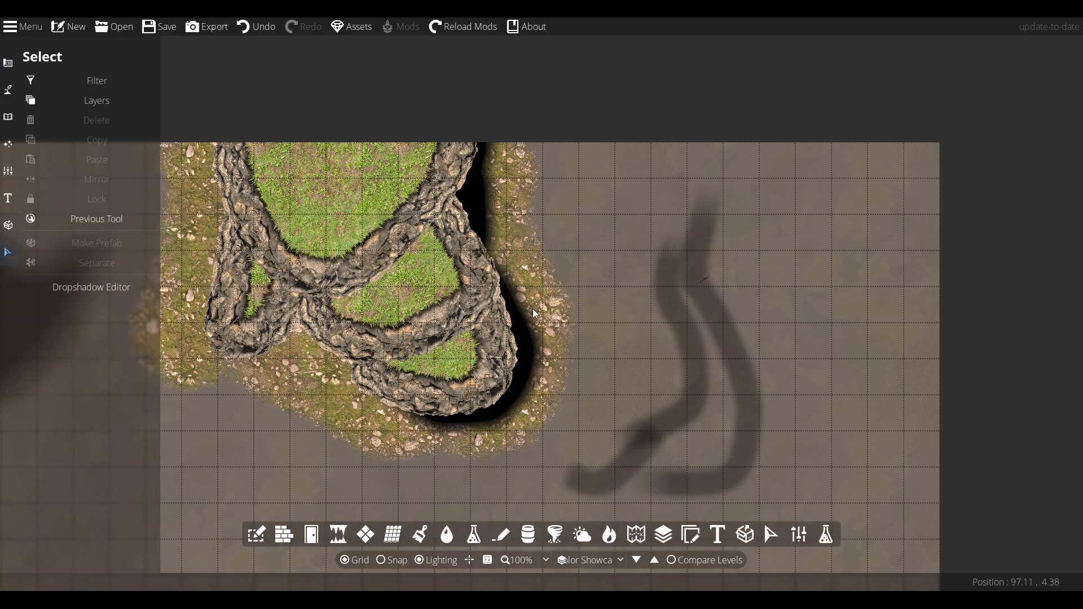
Select the dark shadow shape beside the cliff and move its points out along the cliff's right edge
left_click(487, 160)
left_click(73, 309)
left_click(70, 436)
left_click_drag(153, 371, 126, 513)
left_click_drag(34, 455, 39, 458)
left_click_drag(35, 417, 26, 417)
left_click_drag(37, 455, 37, 456)
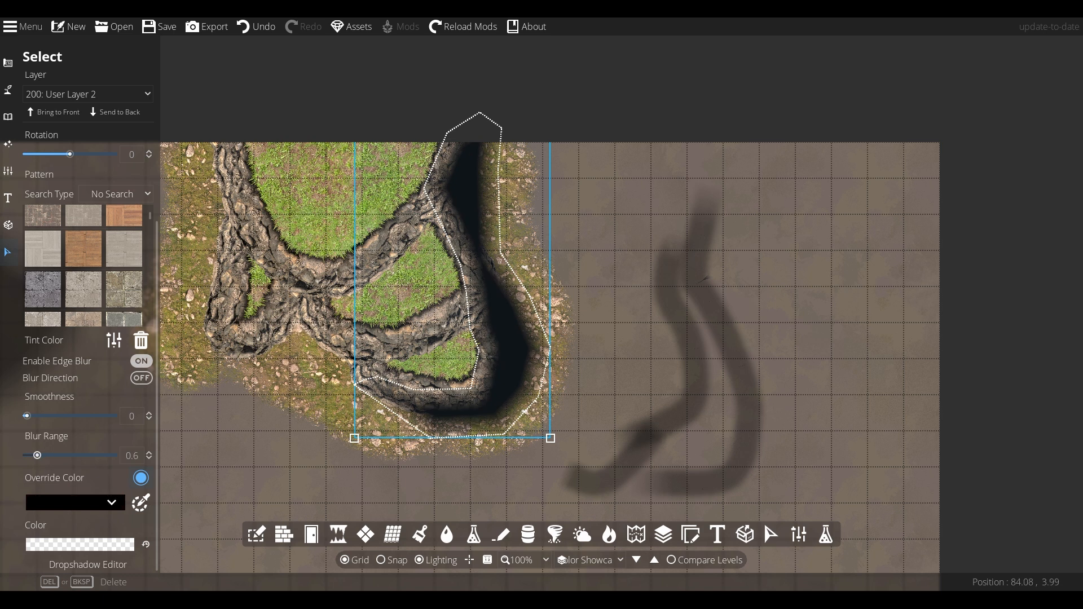
left_click(8, 63)
left_click(68, 192)
left_click(112, 120)
left_click_drag(501, 252, 521, 250)
left_click_drag(499, 170, 537, 138)
left_click_drag(521, 249, 542, 247)
left_click_drag(534, 299, 552, 298)
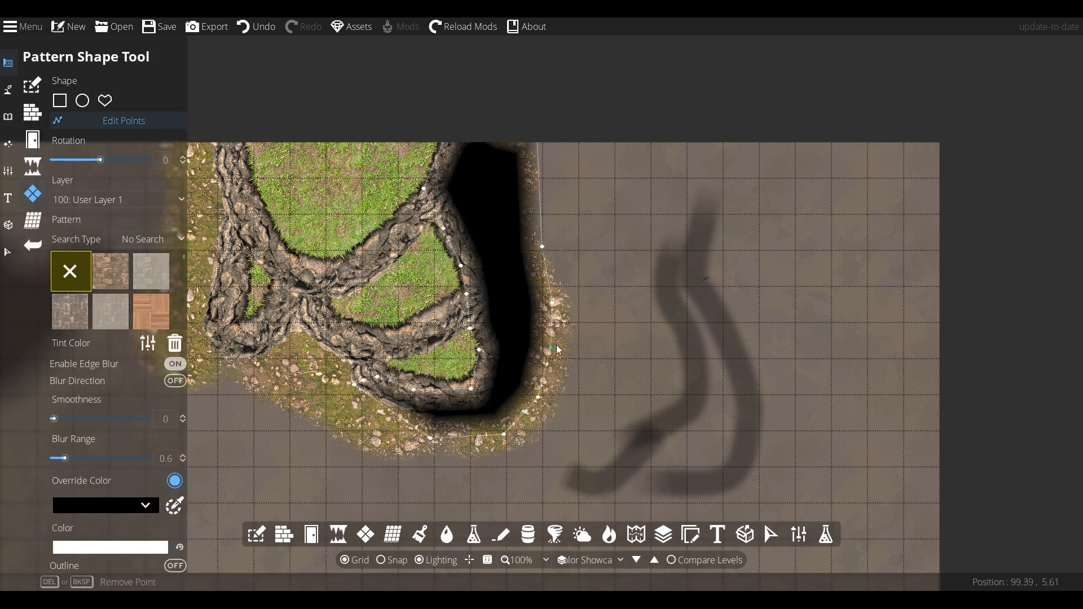
left_click_drag(552, 349, 563, 347)
Lower the shadow shape's override colour alpha to 212
left_click(143, 506)
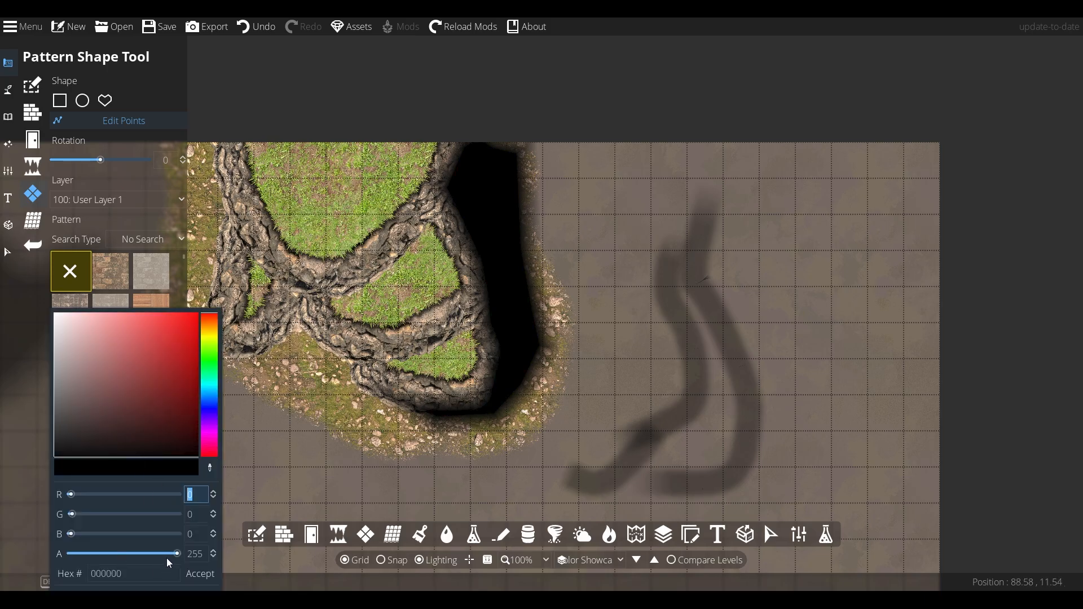
left_click_drag(177, 555, 160, 555)
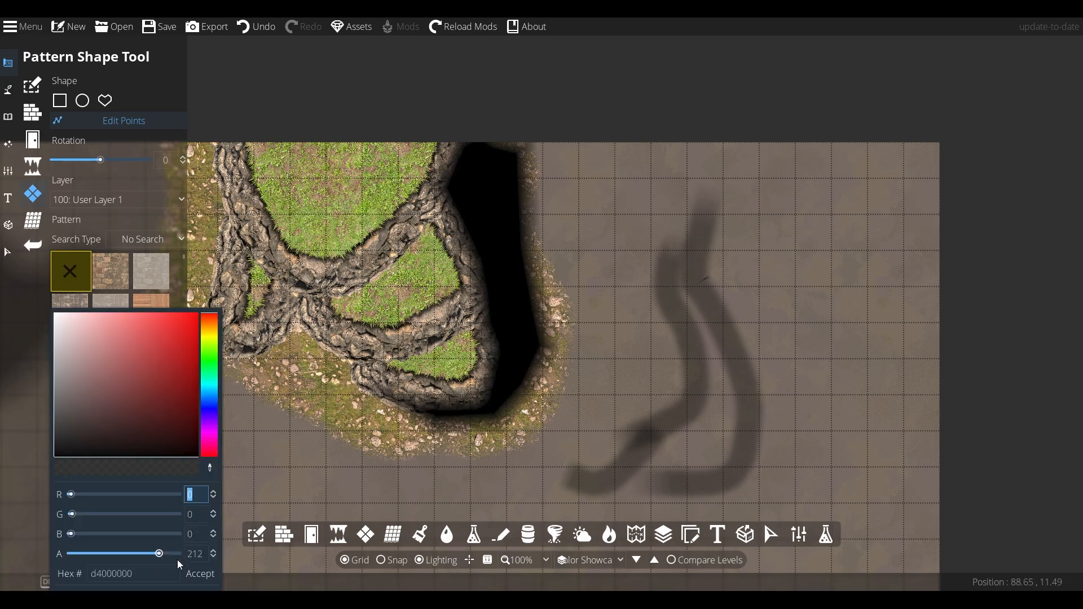
left_click(199, 574)
Select the shadow shape and set its colour alpha to 100
left_click(21, 251)
left_click(514, 164)
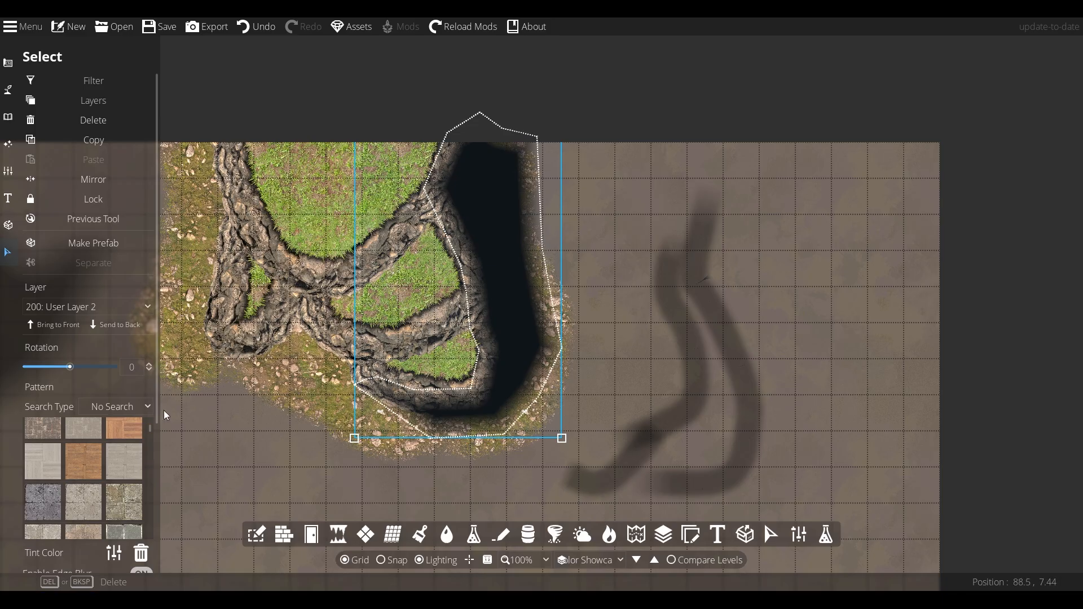
left_click(120, 542)
left_click_drag(136, 552, 86, 553)
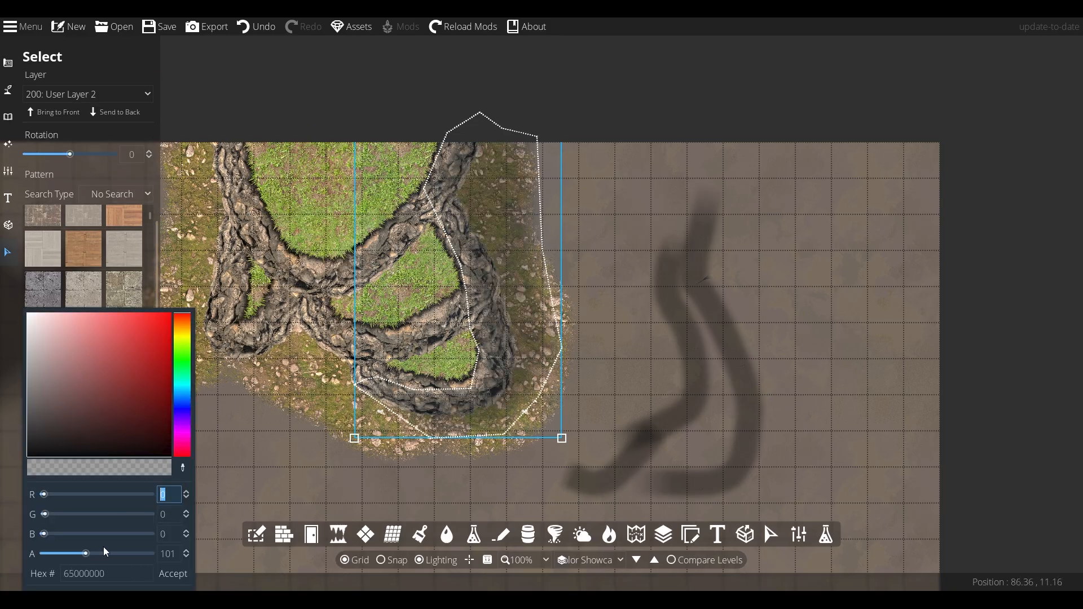
type("100")
left_click(623, 358)
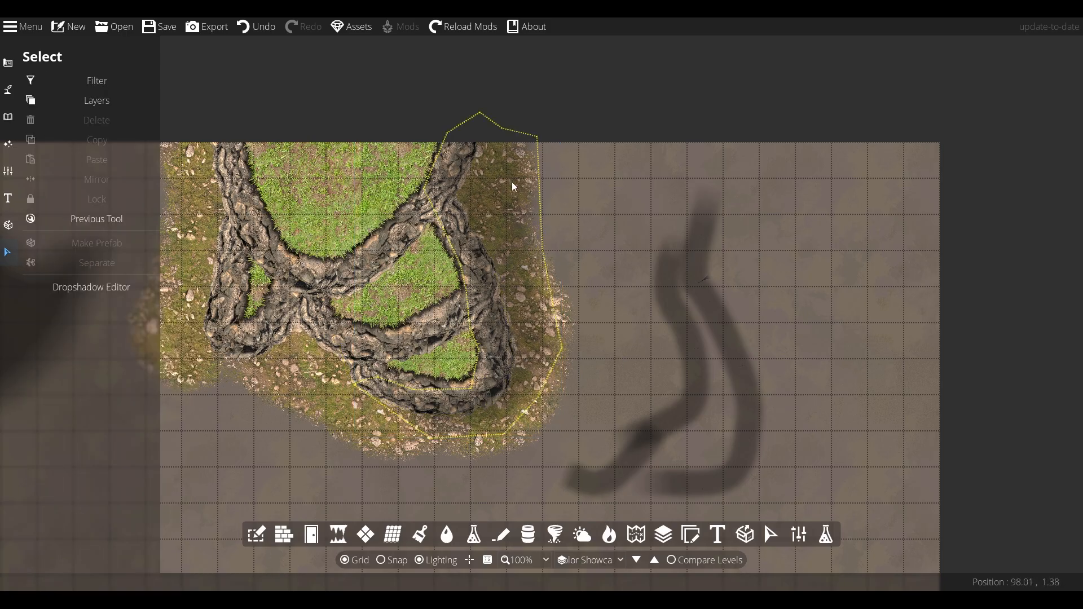
left_click(487, 228)
scroll(158, 489, "down", 4)
left_click(287, 426)
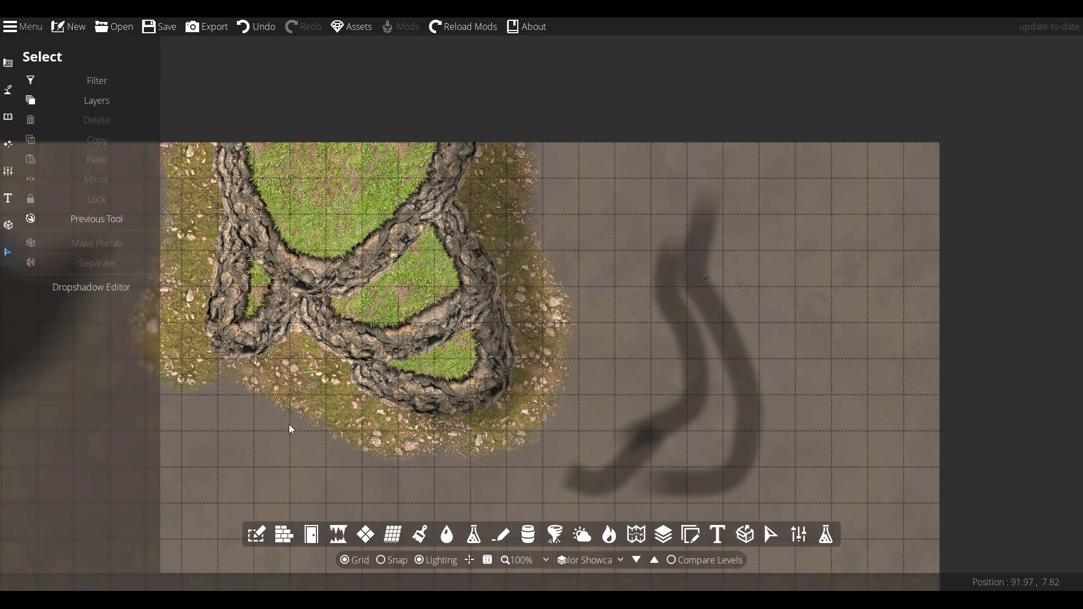
left_click(524, 385)
left_click(8, 89)
left_click(9, 64)
left_click(102, 194)
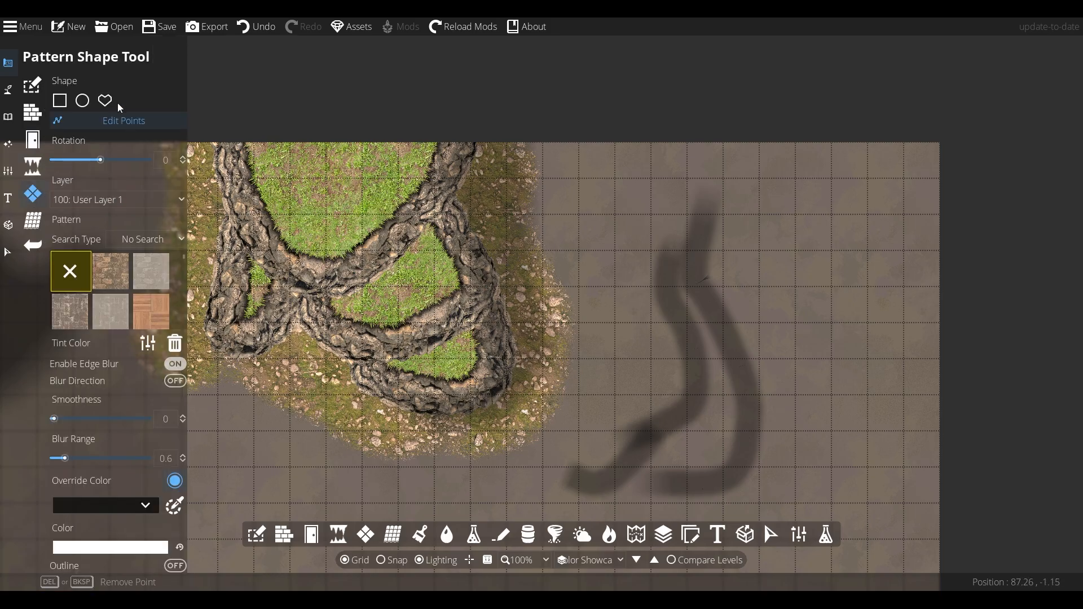
left_click_drag(414, 276, 406, 278)
left_click_drag(444, 228, 407, 207)
left_click_drag(466, 294, 372, 290)
left_click_drag(407, 278, 382, 235)
left_click_drag(470, 330, 449, 368)
left_click_drag(397, 316, 392, 243)
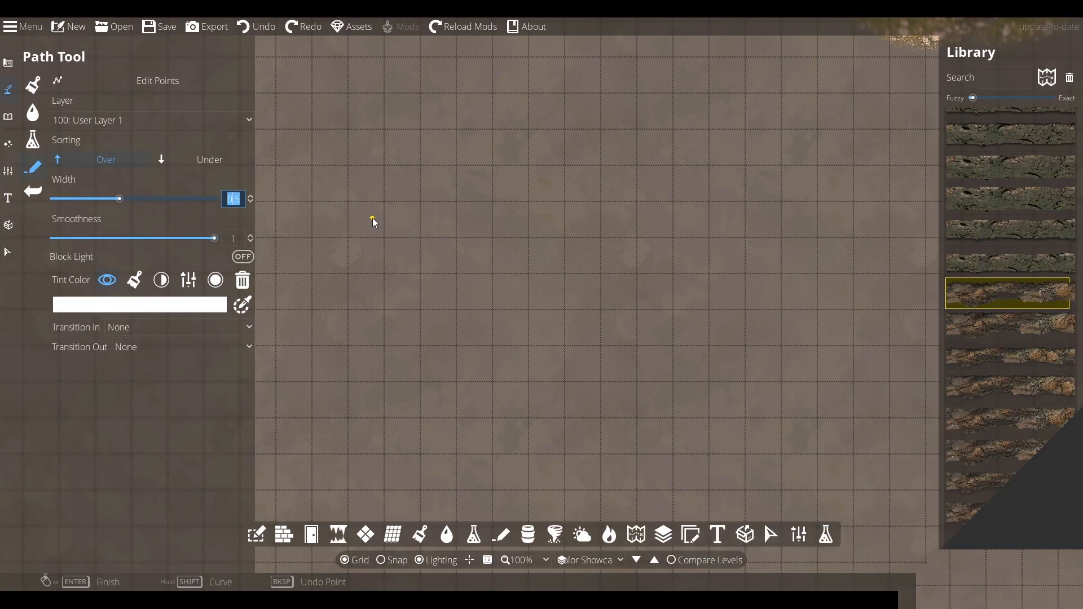
Set the path width to 1 and draw a closed rock wall loop forming a rounded rectangular enclosure
type("1")
key("Return")
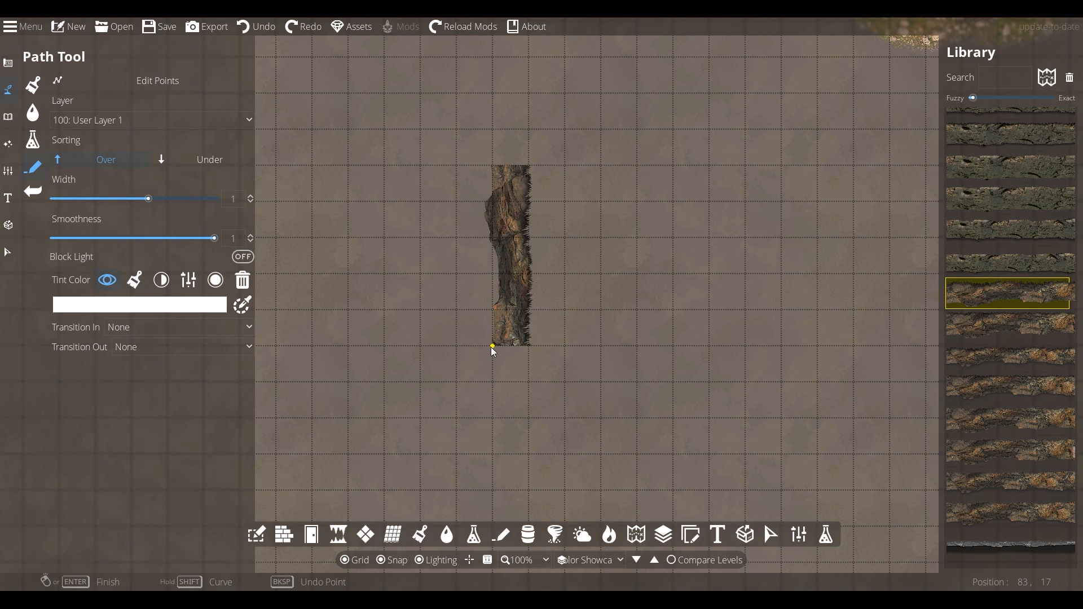
left_click(497, 358)
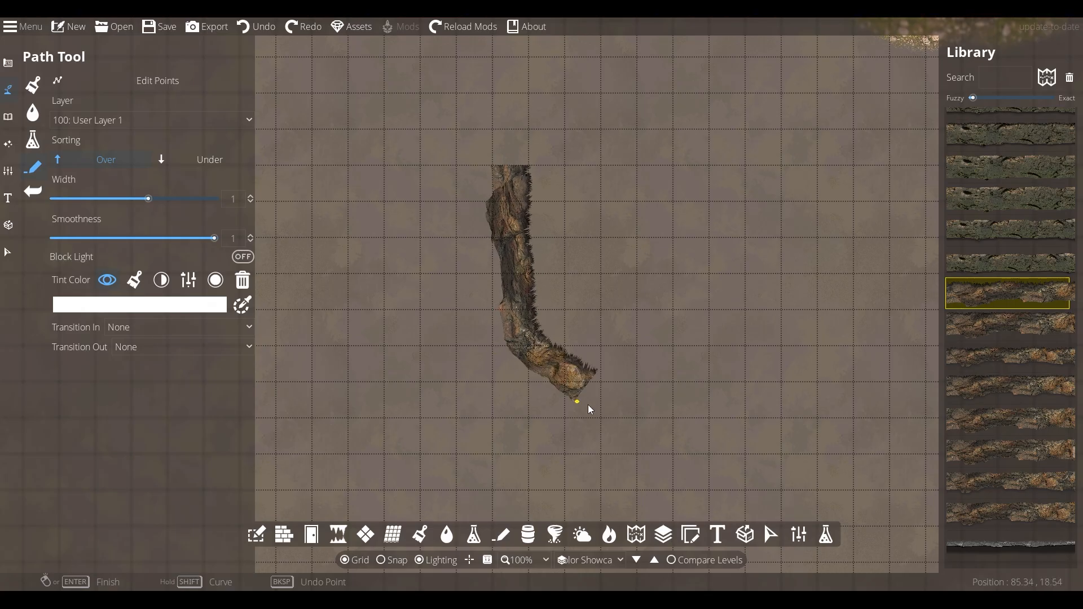
left_click(624, 407)
left_click(719, 364)
left_click(757, 212)
left_click(717, 106)
left_click(620, 71)
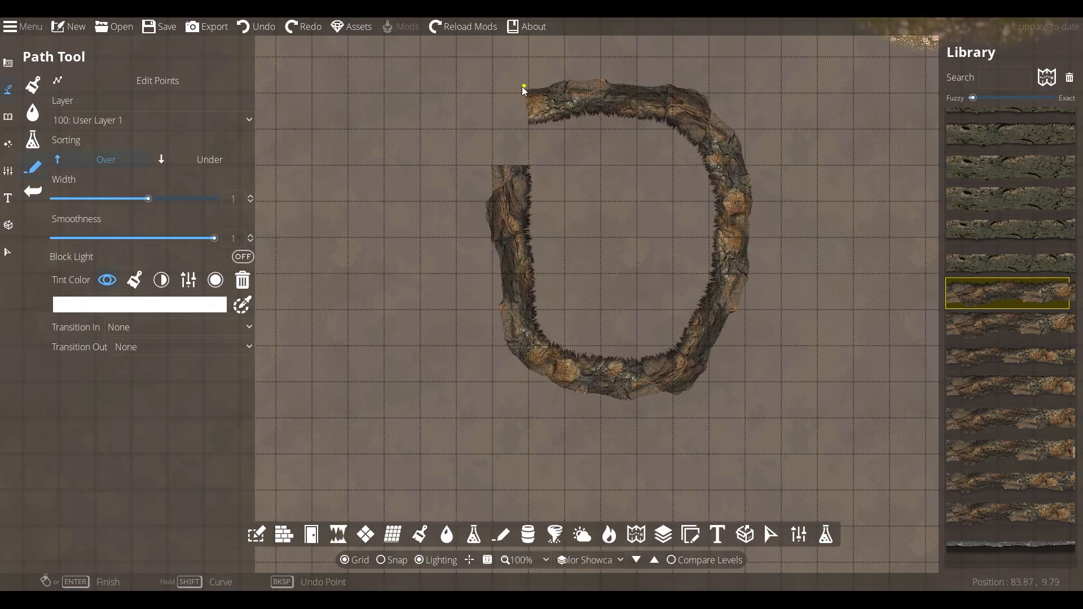
left_click(502, 90)
left_click(493, 164)
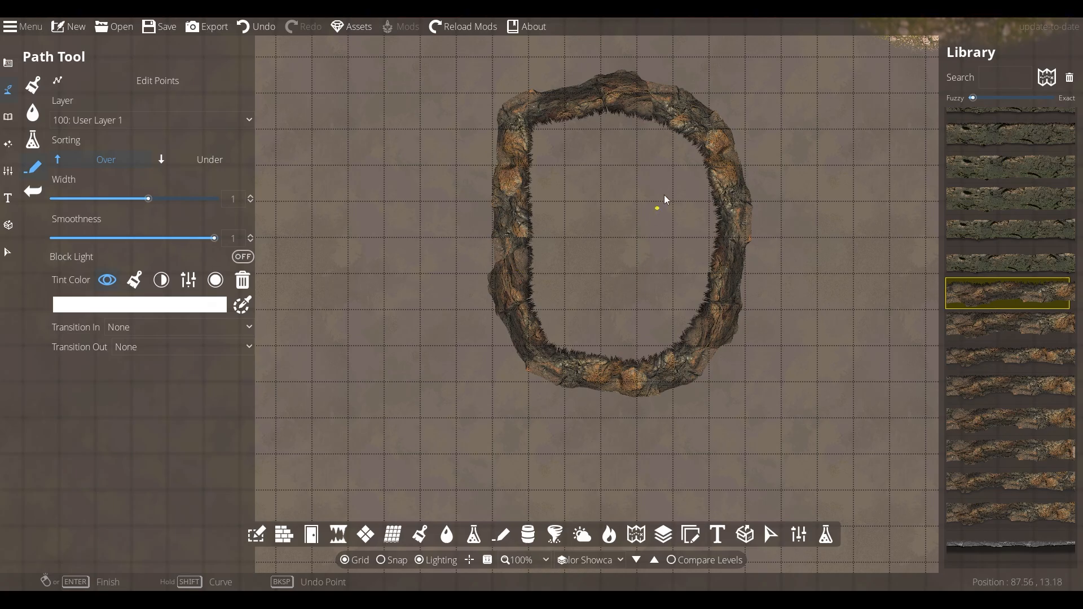
Paint mossy rocky ground around the wall enclosure and grey rocky ground inside it with the Terrain Brush
left_click_drag(803, 309, 675, 361)
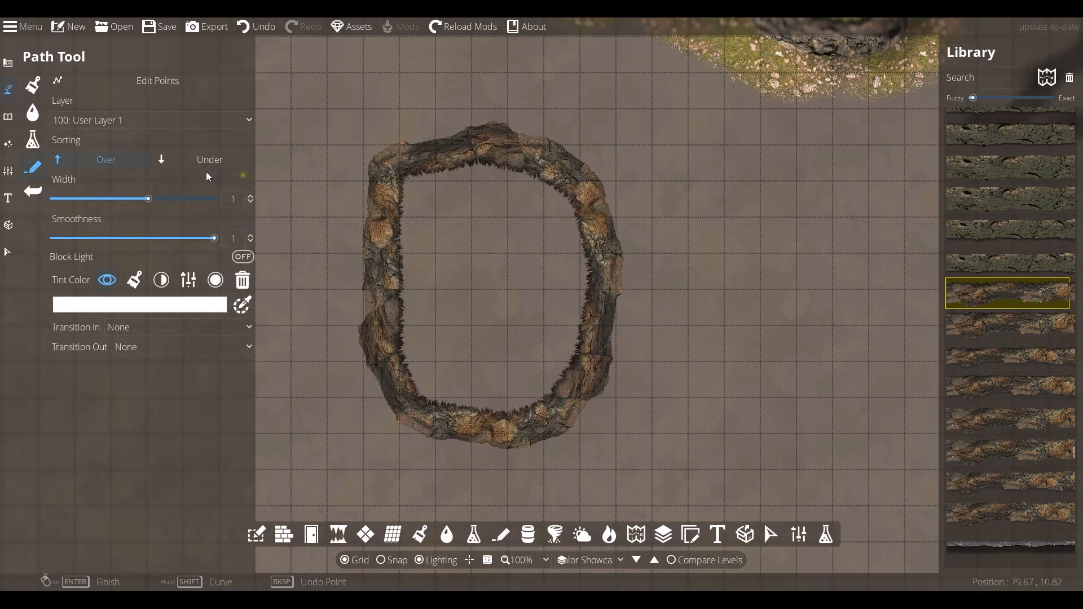
left_click(12, 90)
left_click(107, 266)
mouse_move(525, 222)
left_mouse_down()
mouse_move(422, 263)
mouse_move(568, 354)
mouse_move(565, 210)
mouse_move(508, 265)
left_mouse_up()
left_click(126, 298)
mouse_move(339, 169)
left_mouse_down()
mouse_move(340, 272)
mouse_move(557, 439)
mouse_move(615, 184)
mouse_move(364, 159)
left_mouse_up()
left_click(177, 267)
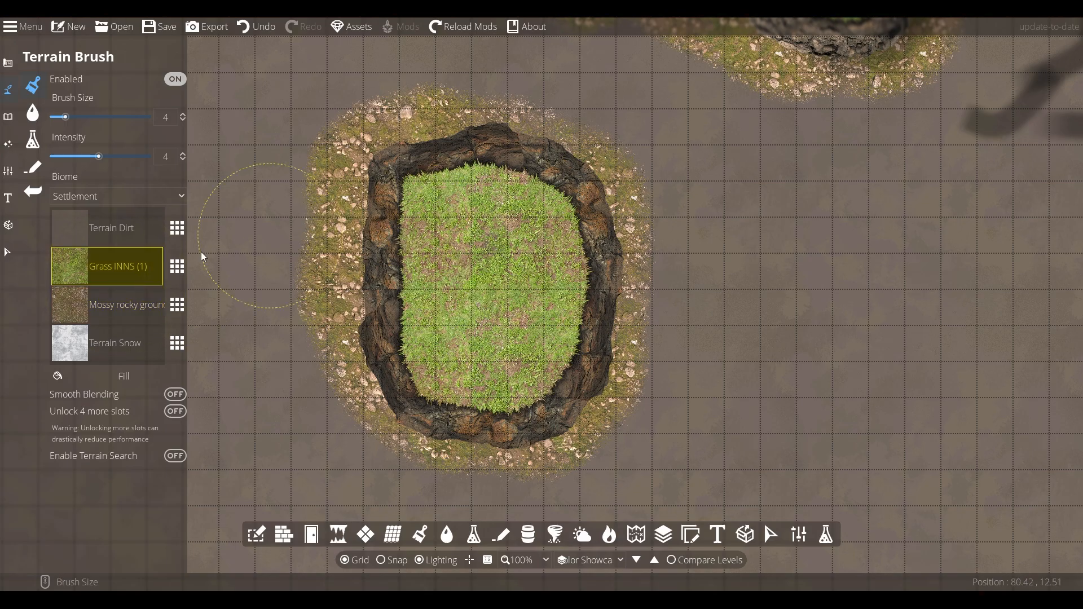
left_click(596, 304)
Select the enclosure's wall path and apply a different cliff texture from the library
left_click(8, 251)
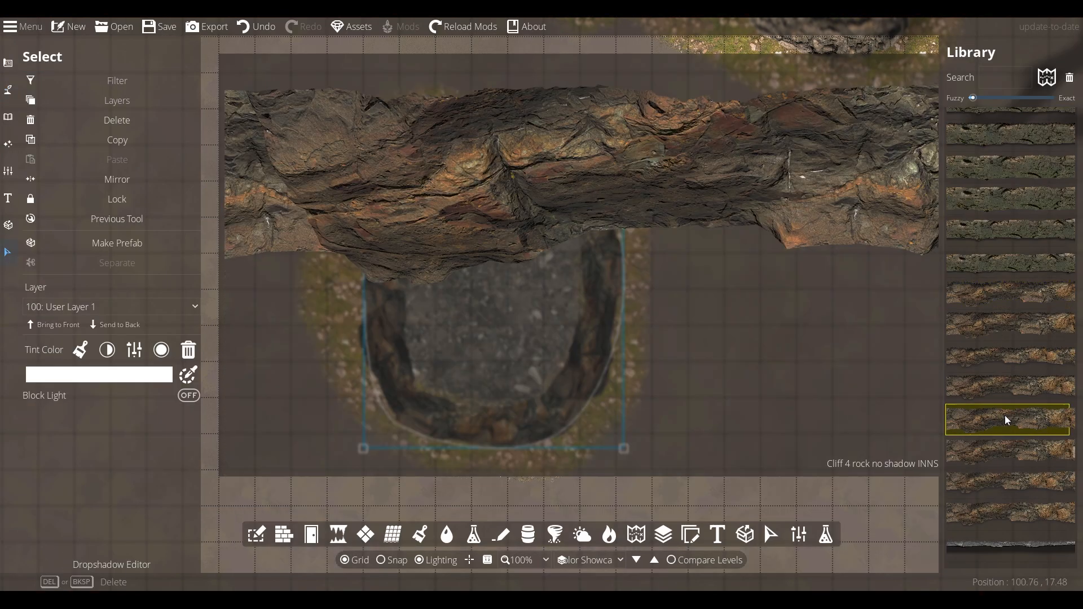
left_click(1005, 416)
left_click(734, 295)
scroll(497, 189, "up", 2)
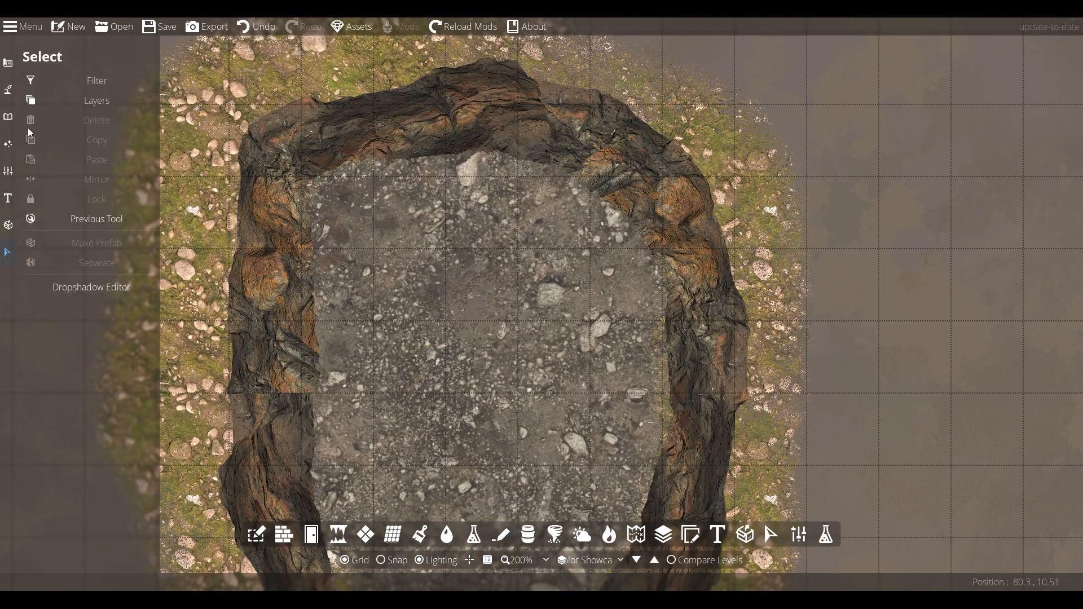
Pick a darker cliff asset and draw a closed rim path along the inside of the enclosure wall
left_click(8, 89)
left_click(1006, 504)
scroll(582, 184, "up", 1)
left_click(592, 197)
left_click(500, 150)
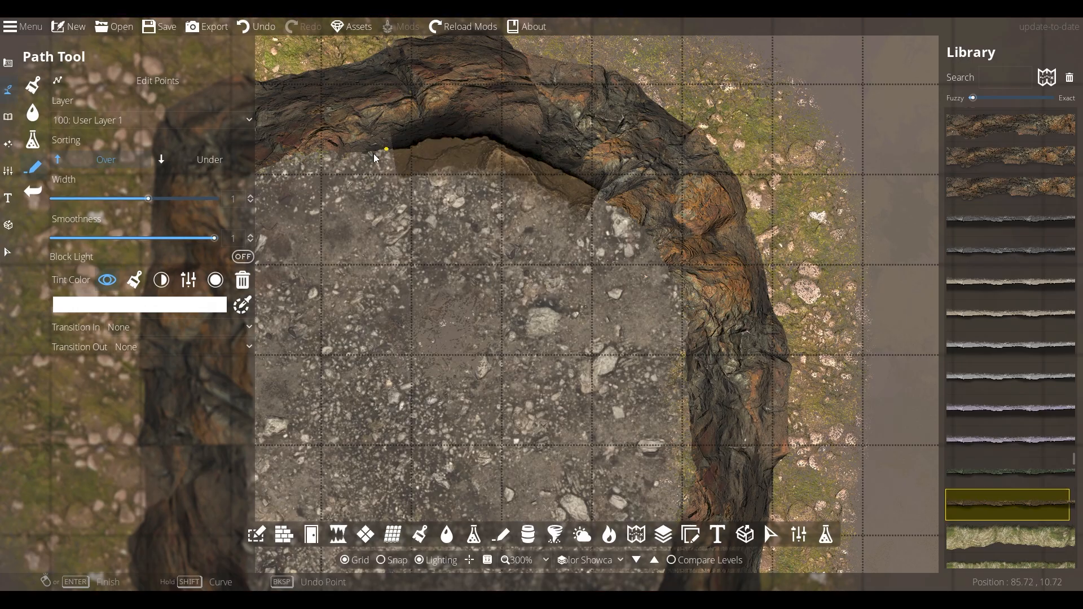
left_click(324, 159)
left_click_drag(323, 159, 602, 174)
left_click(521, 186)
left_click(484, 398)
left_click_drag(507, 478, 439, 311)
left_click(480, 361)
left_click(587, 390)
left_click(730, 344)
left_click_drag(813, 259, 662, 380)
left_click(706, 293)
scroll(712, 120, "down", 2)
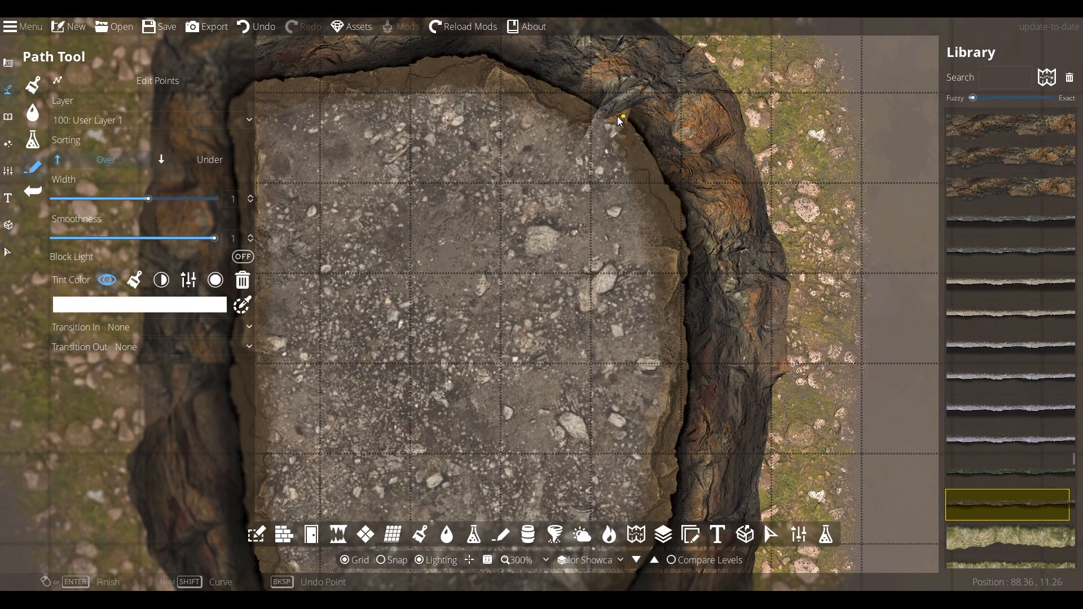
scroll(638, 254, "down", 2)
left_click(525, 155)
left_click(524, 152)
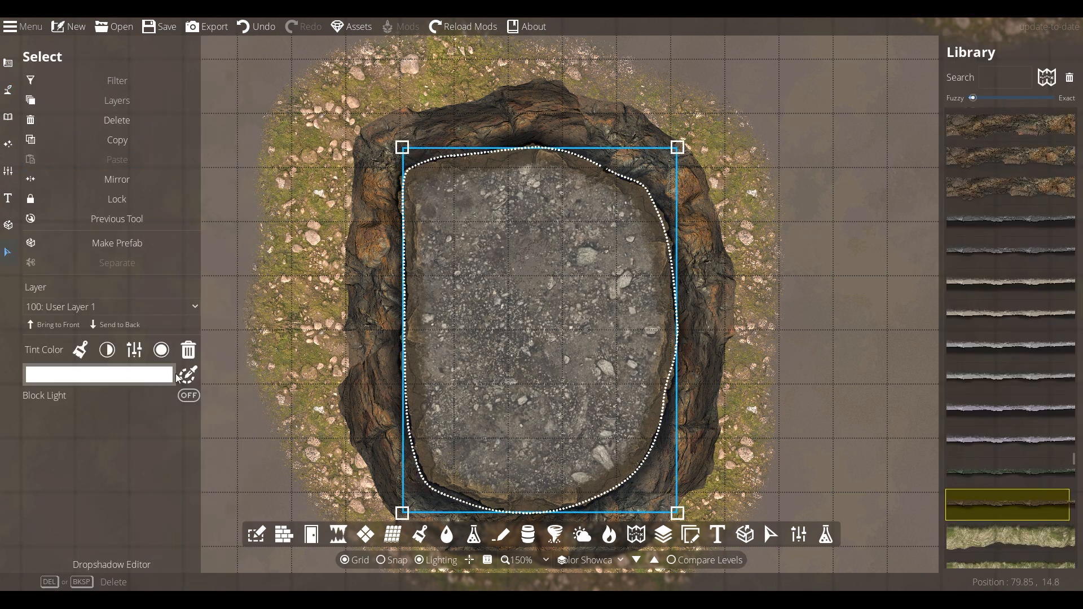
Tint the inner rim path with a light tan colour (d1bb97) sampled from the map
left_click(108, 349)
left_click(161, 373)
left_click(118, 401)
left_click(188, 375)
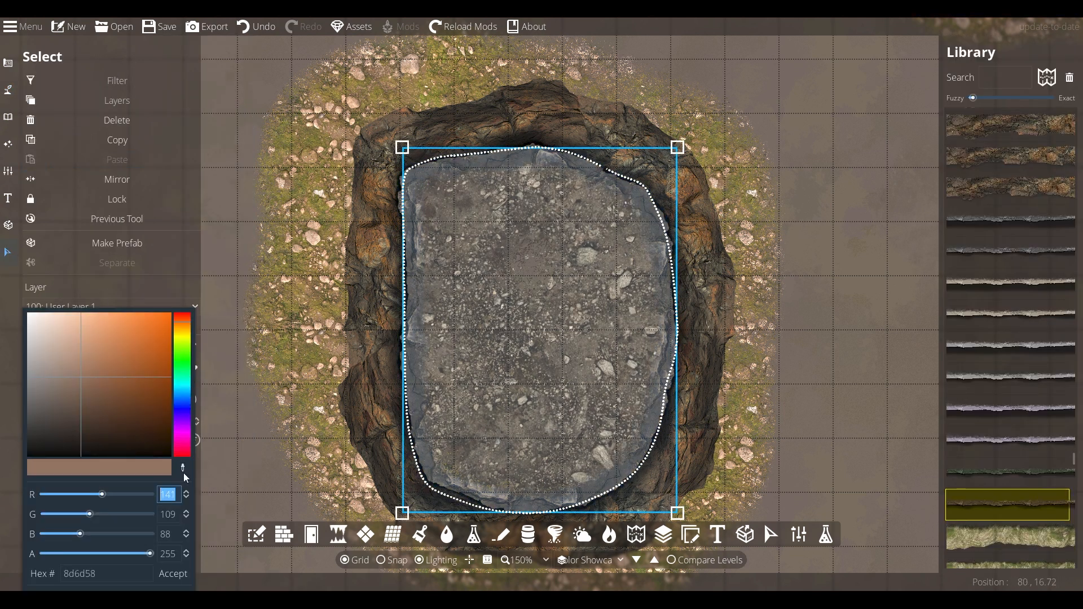
left_click(183, 470)
left_click(254, 294)
left_click_drag(154, 354, 62, 355)
left_click(183, 468)
left_click(524, 299)
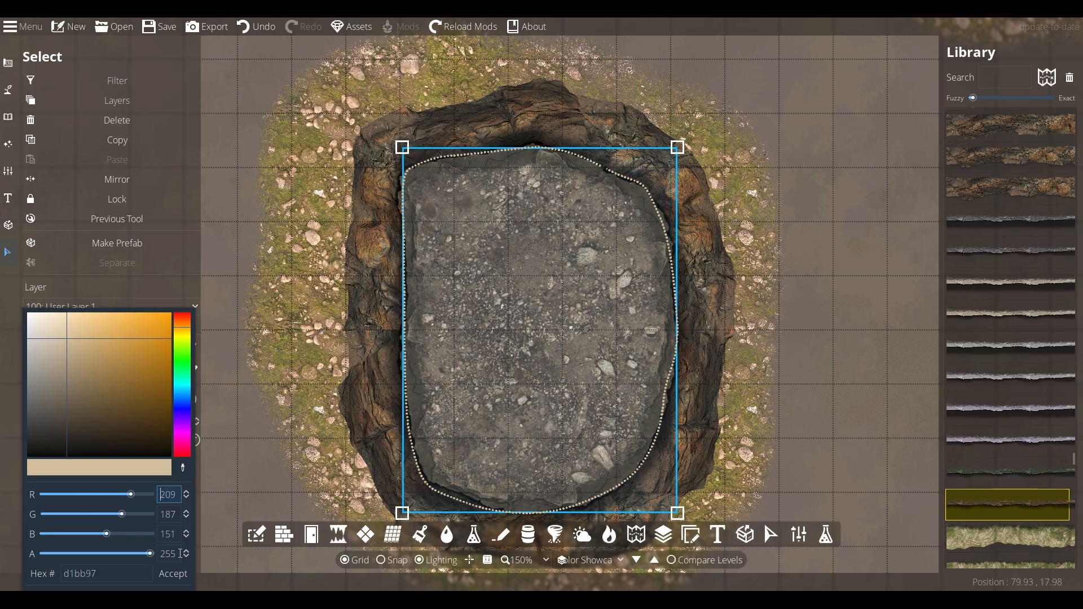
left_click(853, 278)
Choose another cliff asset for the Path tool and set the path width to 0.8
scroll(343, 337, "up", 4)
scroll(343, 336, "up", 2)
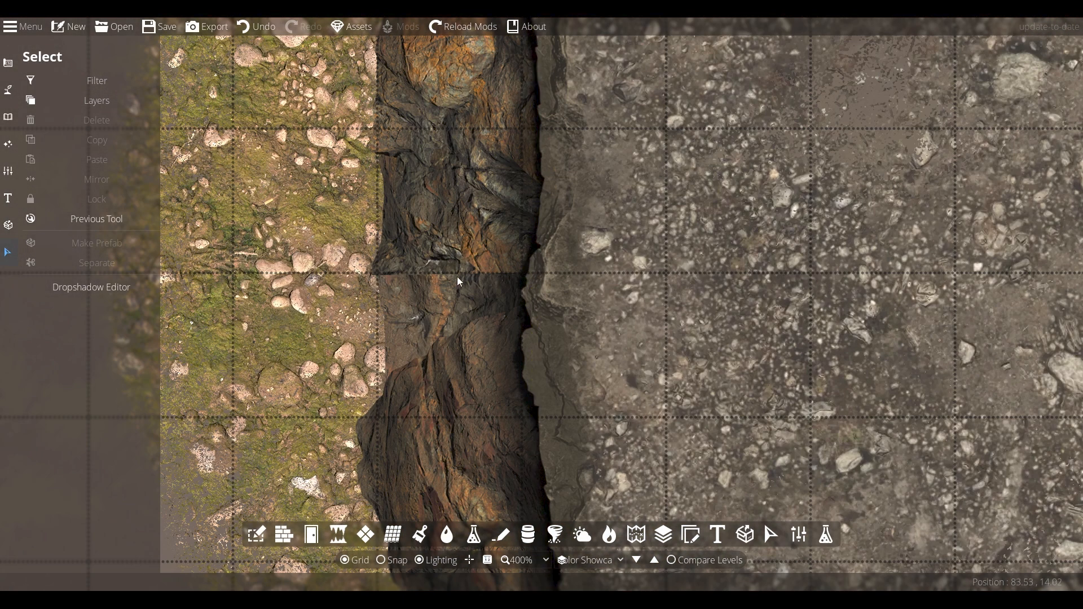
scroll(469, 299, "down", 2)
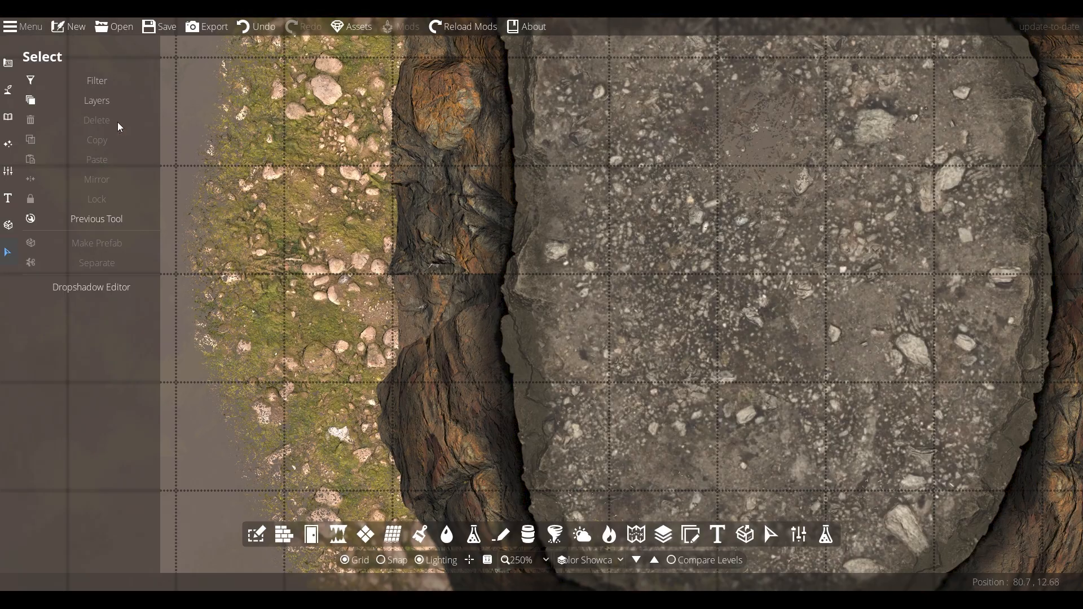
left_click(8, 89)
mouse_move(1008, 345)
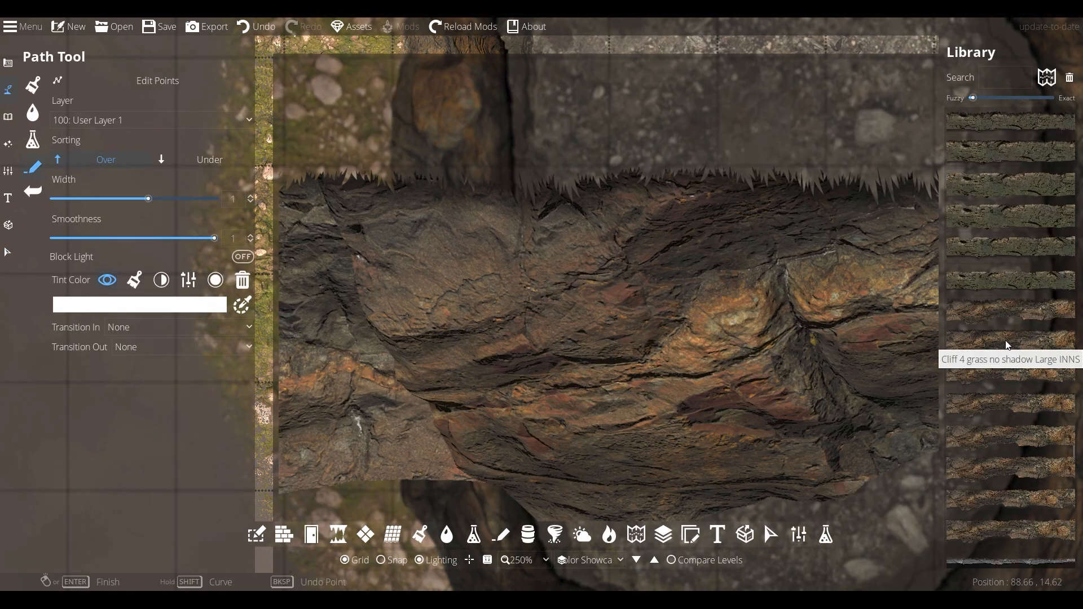
left_click(1007, 405)
left_click(1008, 438)
type("0.8")
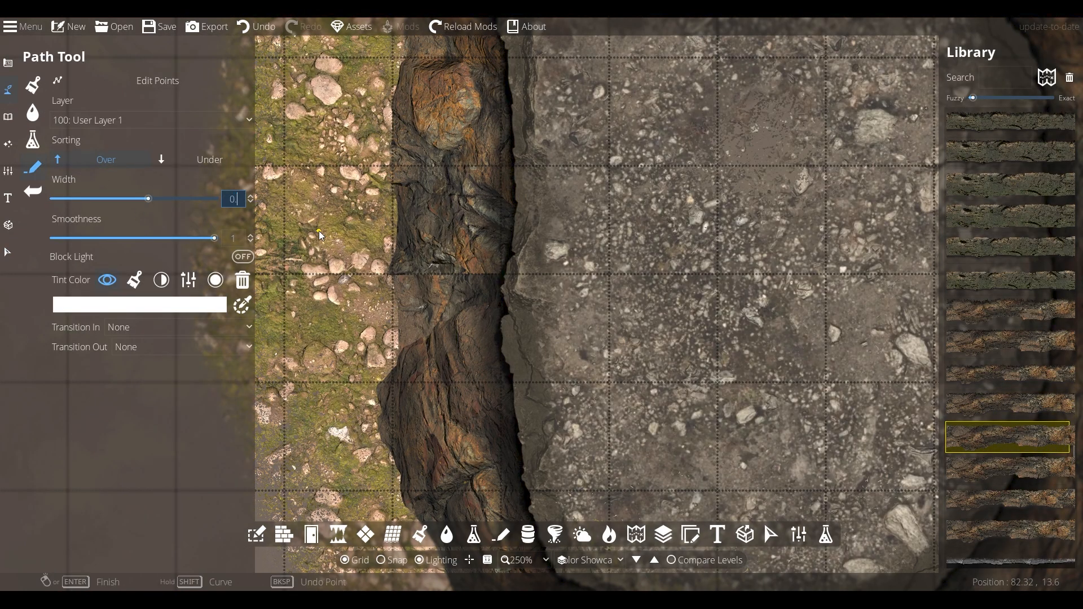
key("Return")
Set both transitions to Fade, start a cliff path along the wall, and undo it
left_click(148, 329)
left_click(133, 354)
left_click(135, 349)
left_click(137, 375)
left_click(471, 203)
right_click(425, 300)
key("ctrl+z")
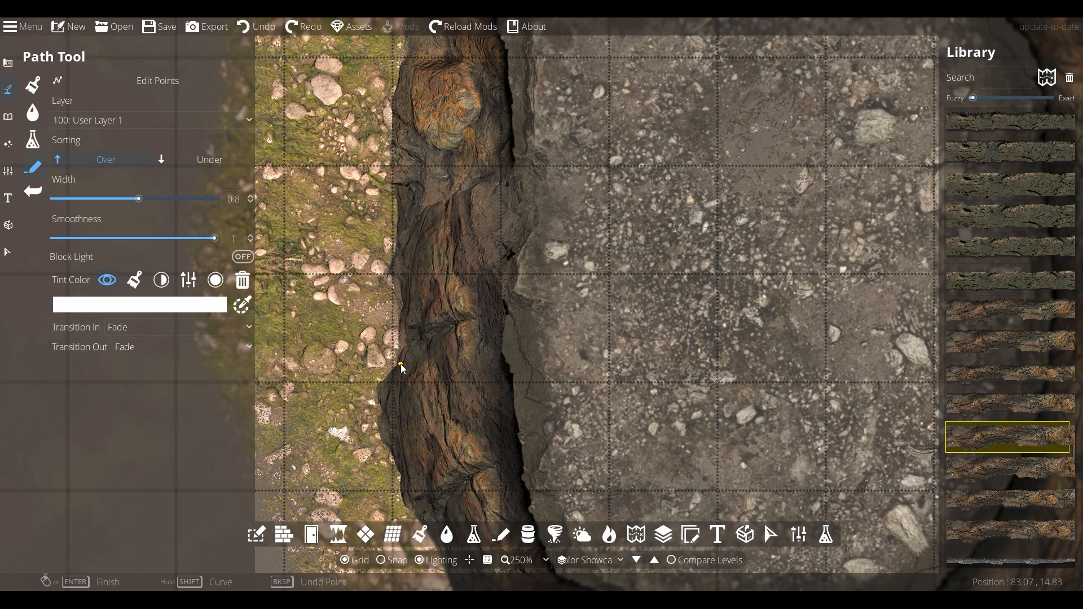
Select the inner rim path and bring it to the front
left_click(8, 252)
left_click(398, 270)
right_click(398, 270)
left_click(504, 307)
left_click(33, 321)
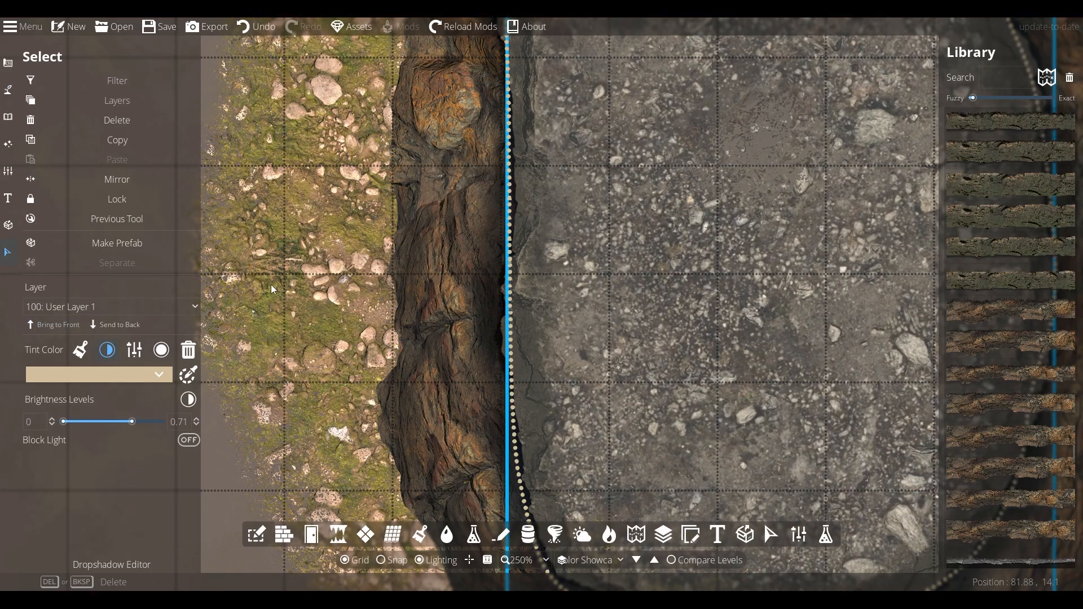
Switch path sorting to Under and start a cliff path along the enclosure's outer top-left and left side
right_click(437, 266)
scroll(584, 356, "down", 3)
left_click_drag(746, 377, 656, 369)
left_click_drag(859, 462, 794, 448)
left_click_drag(859, 350, 865, 327)
left_click_drag(258, 305, 324, 345)
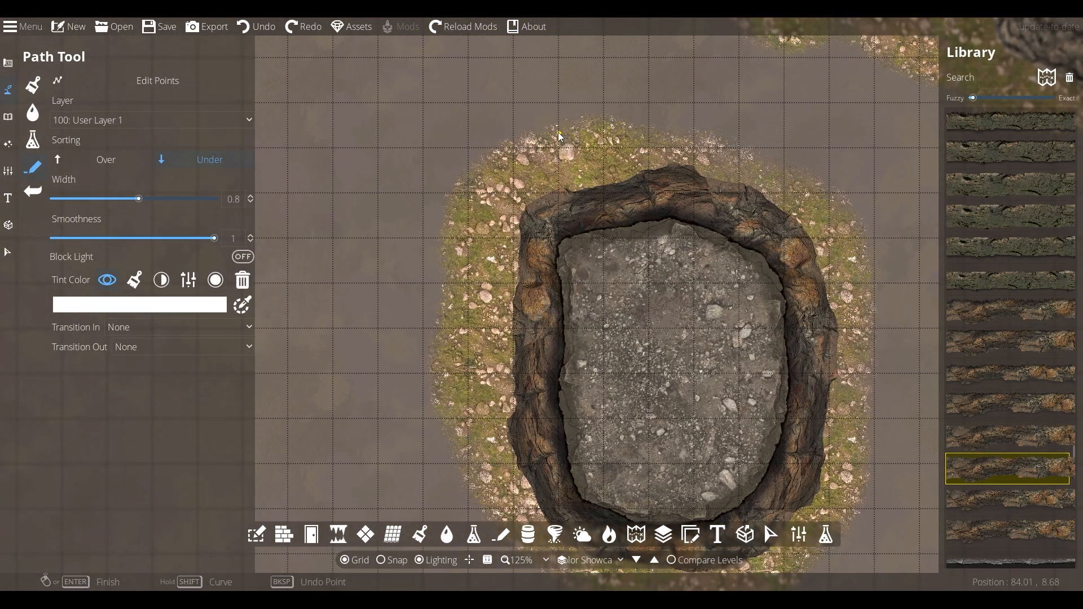
left_click(558, 131)
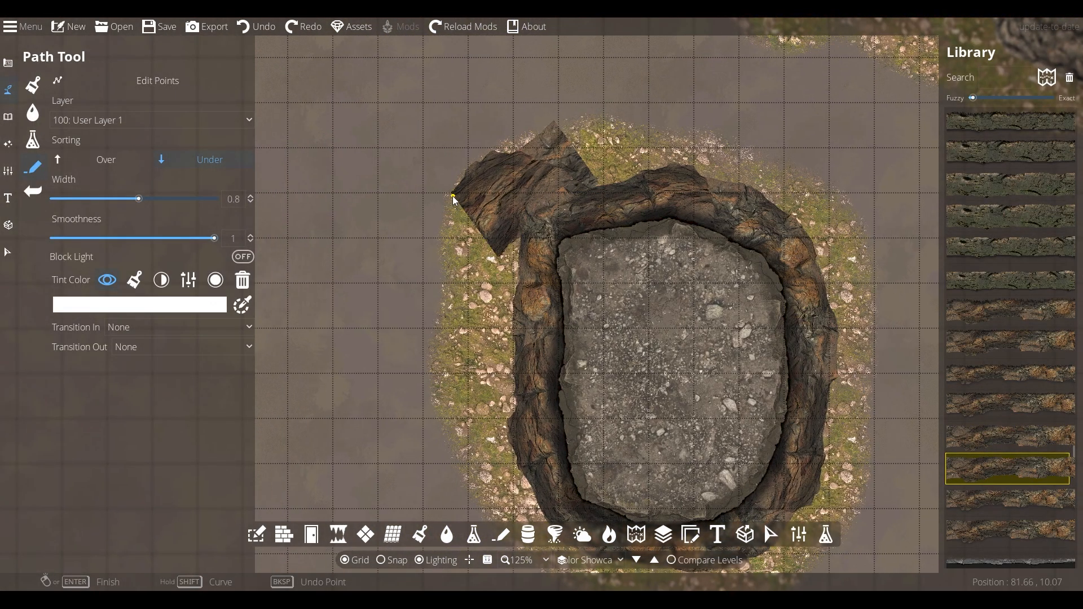
left_click(436, 386)
left_click_drag(450, 475, 432, 408)
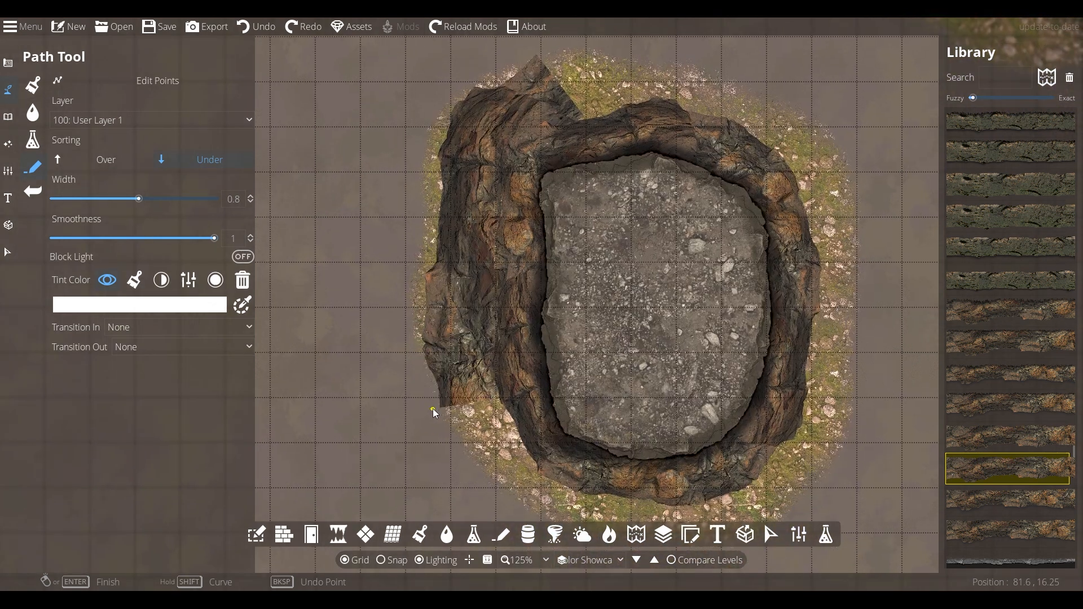
Continue the outer cliff path around the enclosure's bottom and right side back to the top
left_click(449, 470)
left_click_drag(450, 471, 352, 341)
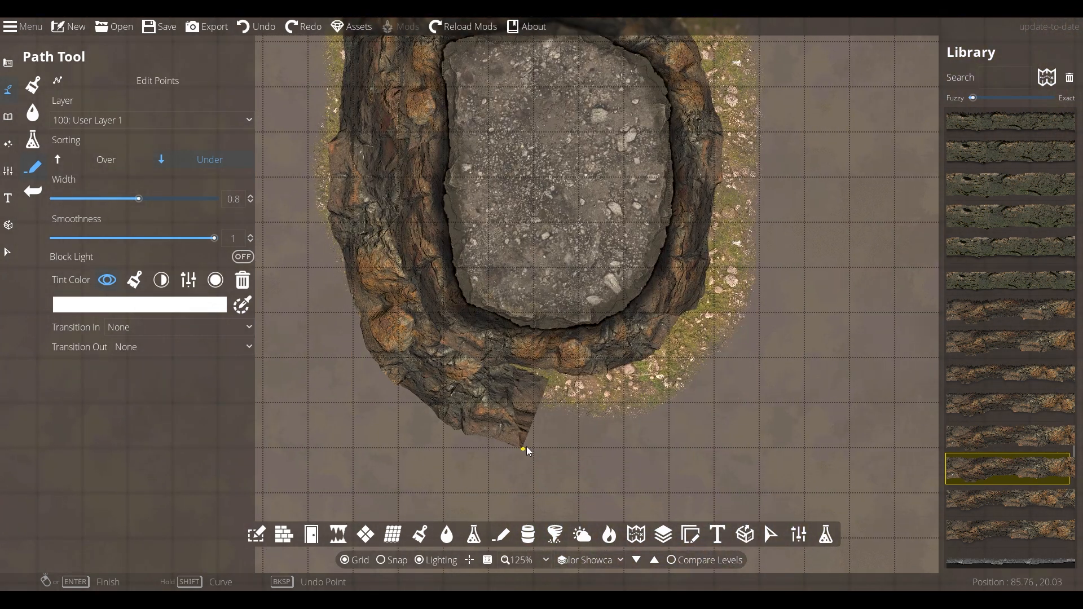
left_click(527, 445)
left_click(657, 427)
left_click(746, 351)
left_click(777, 248)
left_click(772, 150)
left_click_drag(772, 151, 738, 268)
left_click(727, 184)
left_click(682, 96)
left_click_drag(677, 93, 724, 202)
left_click(459, 152)
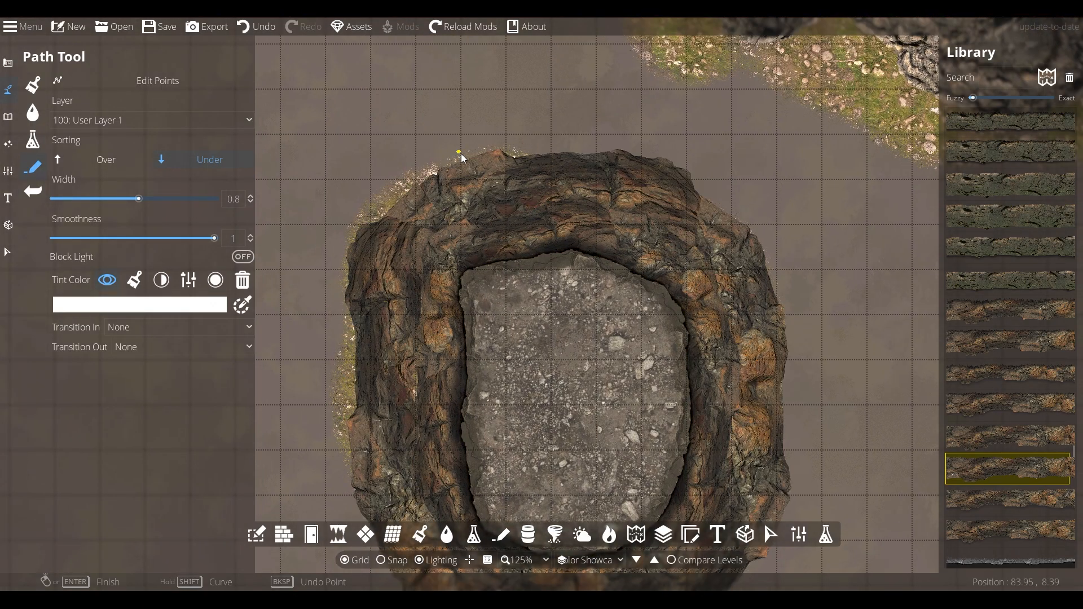
Set the transitions to Grow in and Shrink out and draw a new cliff path on User Layer 2 curving around the enclosure
scroll(707, 275, "down", 3)
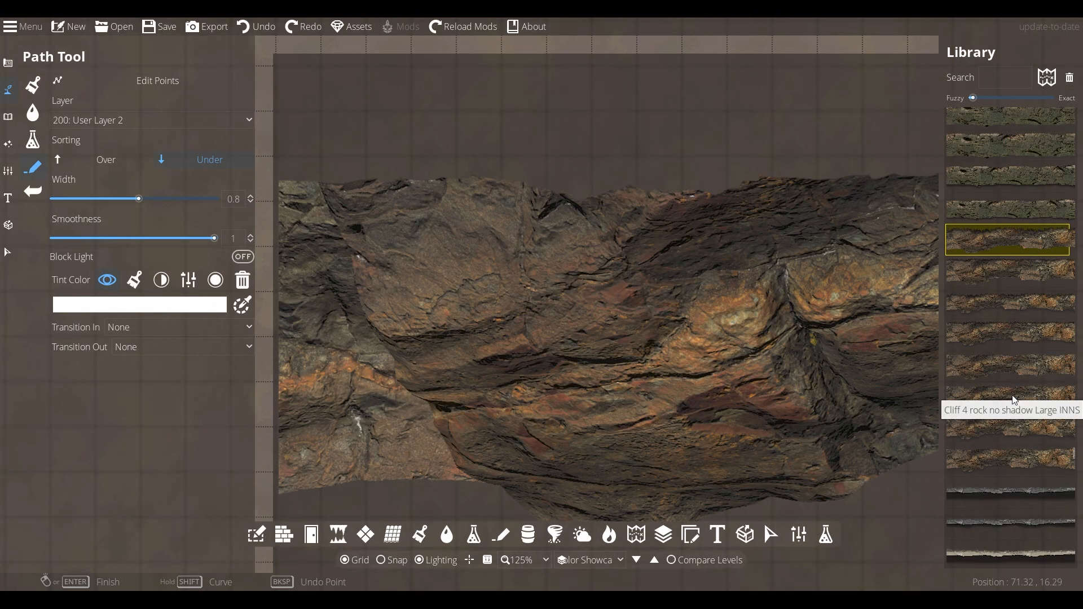
left_click(923, 395)
left_click(169, 328)
left_click(118, 376)
left_click(170, 347)
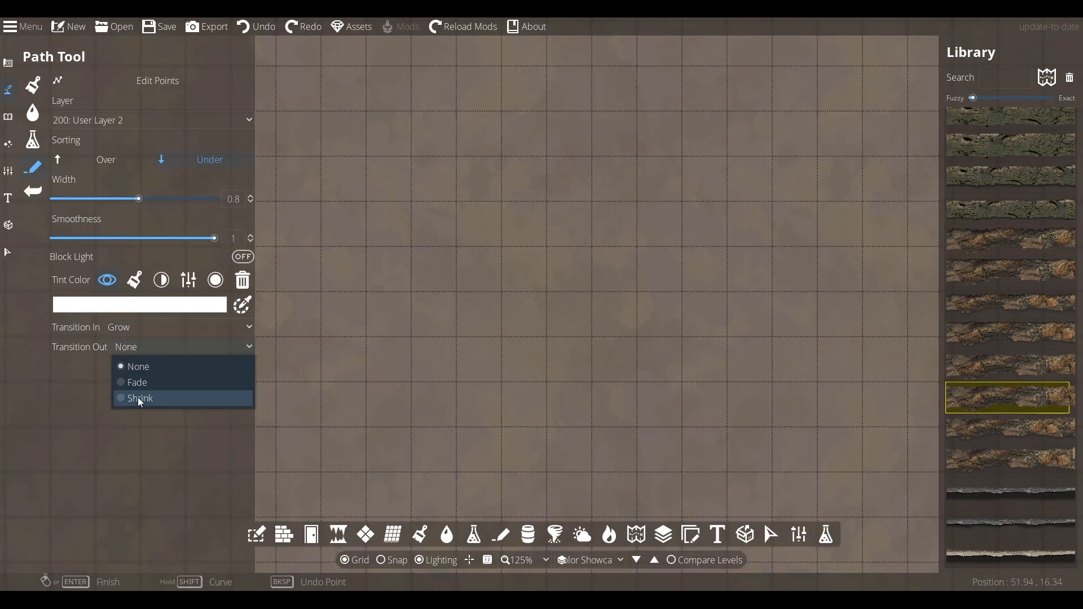
left_click(138, 411)
left_click(367, 153)
left_click(358, 346)
left_click(707, 416)
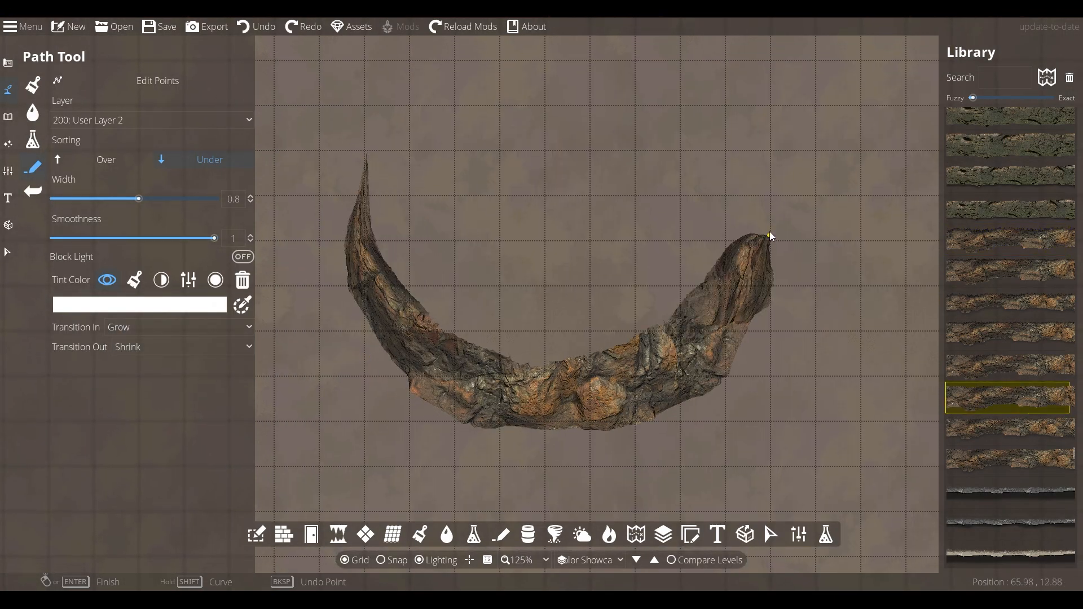
left_click(769, 230)
left_click(615, 118)
left_click(509, 109)
left_click(469, 113)
right_click(466, 113)
Edit the new cliff path's points to reshape both of its ends near the top-left gap
left_click(161, 80)
left_click(361, 171)
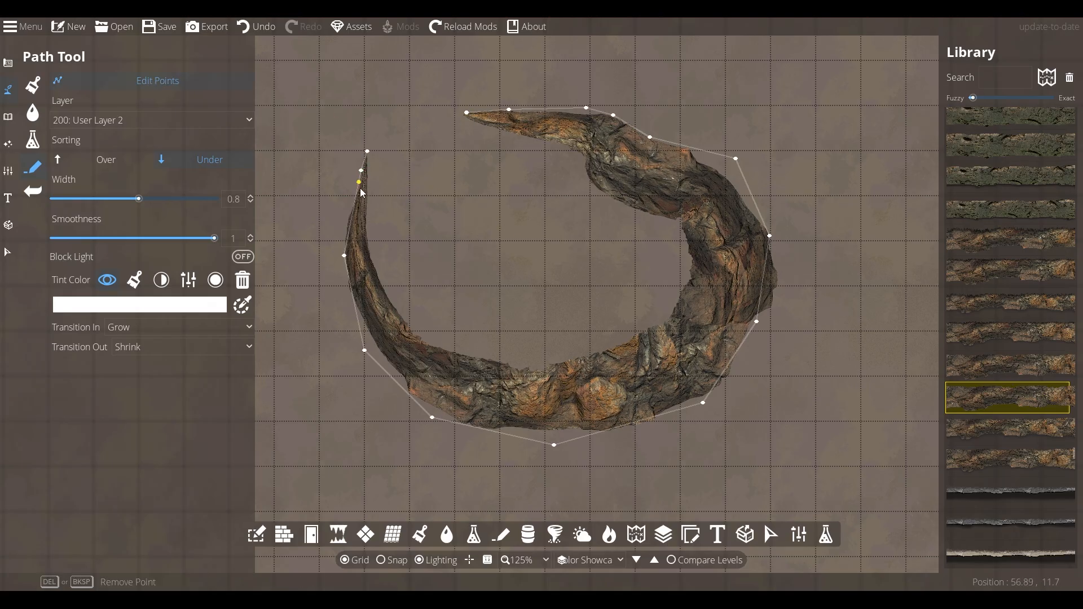
left_click(353, 183)
left_click(349, 199)
left_click_drag(355, 182, 364, 163)
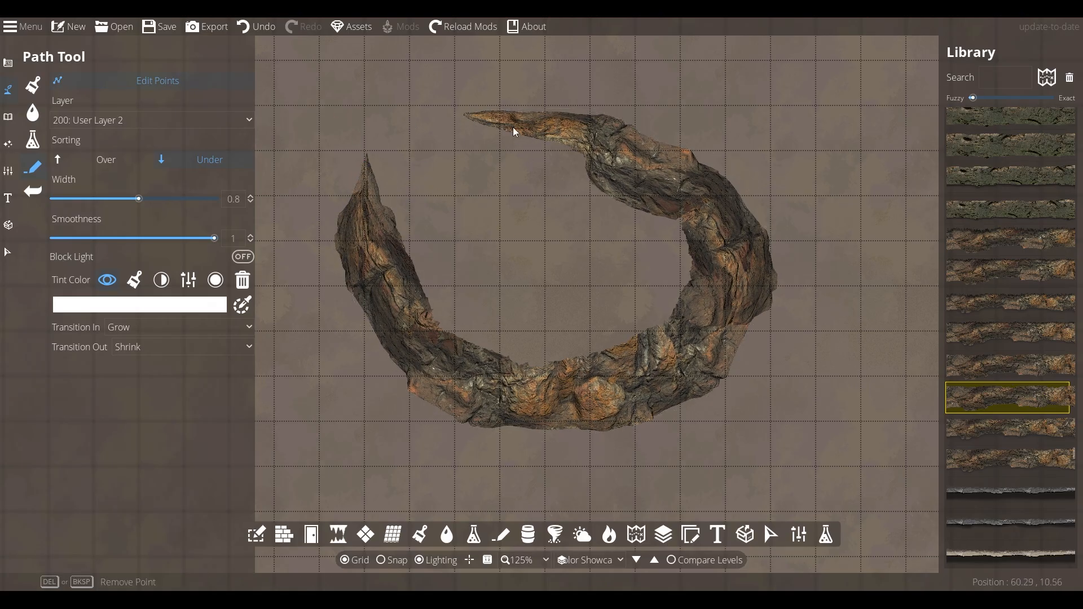
left_click(527, 107)
left_click(483, 112)
left_click_drag(426, 118, 457, 116)
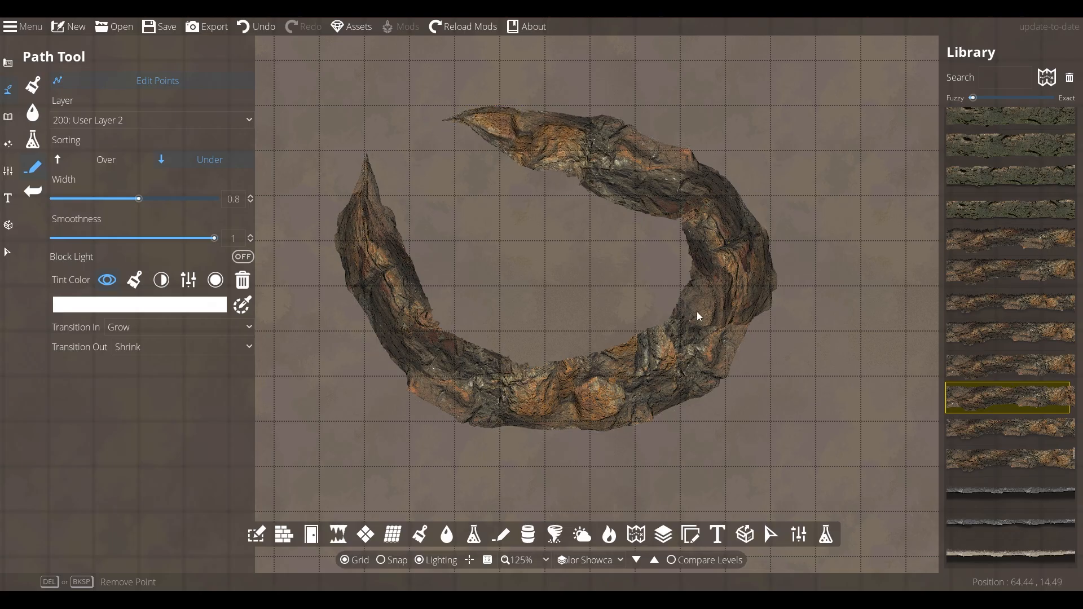
left_click_drag(351, 196, 347, 197)
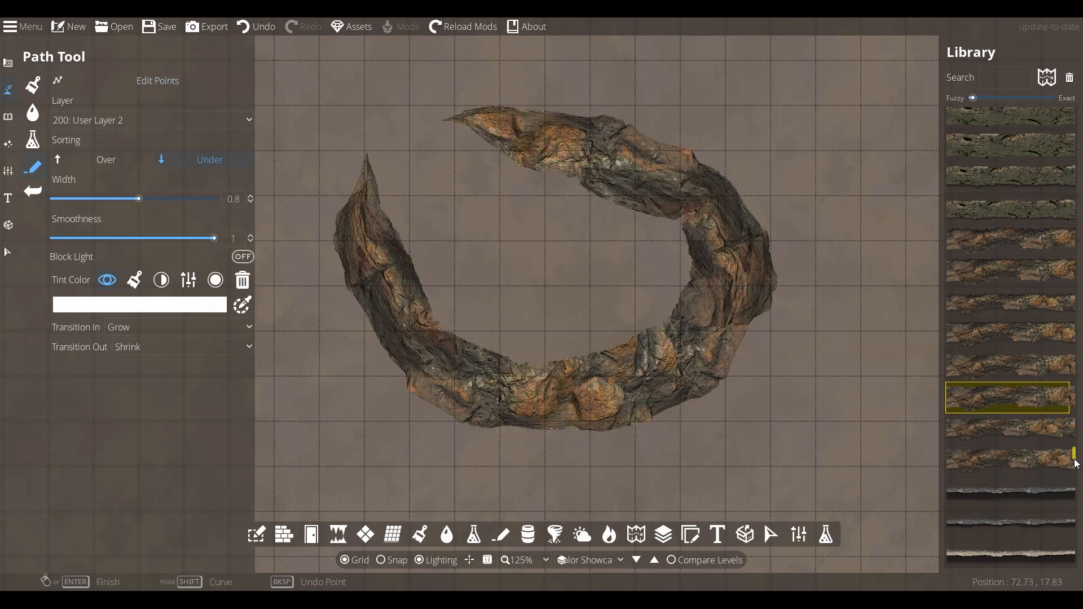
Choose a rock-edge texture, switch sorting to Over, and draw a rim path along the cliff ring's inner edge
left_click_drag(1074, 459, 1074, 464)
left_click(1002, 393)
scroll(502, 232, "up", 1)
left_click(124, 160)
scroll(370, 183, "up", 3)
left_click(318, 110)
left_click(340, 242)
left_click_drag(476, 465, 255, 315)
left_click(353, 369)
left_click(457, 393)
left_click(633, 335)
left_click(721, 287)
left_click(752, 175)
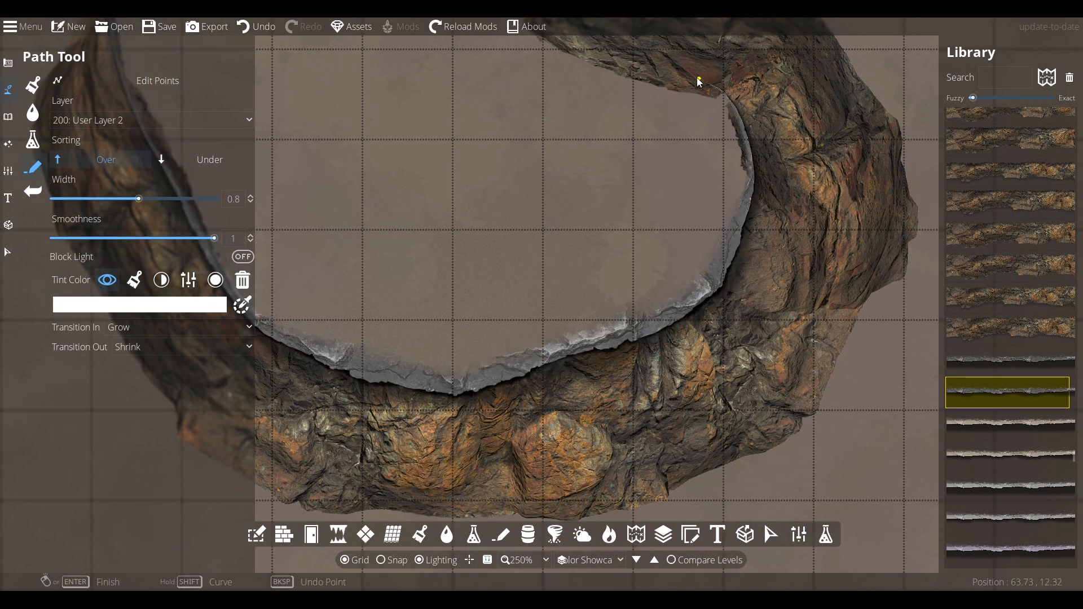
left_click_drag(605, 75, 638, 158)
left_click(638, 157)
left_click(570, 116)
left_click_drag(483, 86, 606, 200)
left_click(606, 200)
left_click(528, 162)
left_click(408, 96)
right_click(406, 93)
Adjust the rim path's points near its upper-left tip
key("Tab")
left_click_drag(259, 215, 419, 239)
left_click(421, 217)
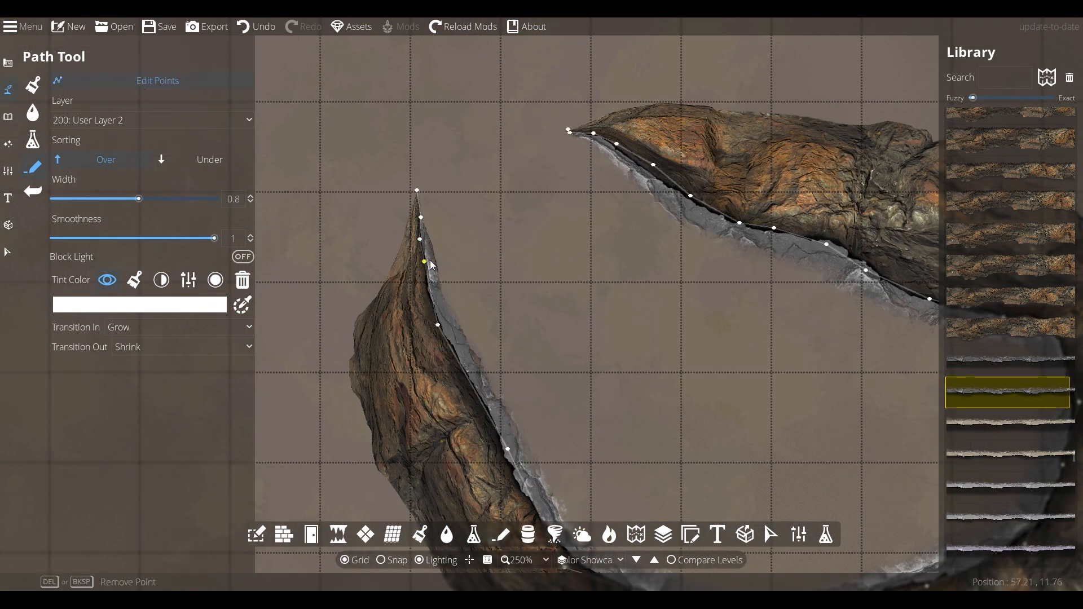
scroll(550, 297, "down", 2)
scroll(472, 236, "down", 5)
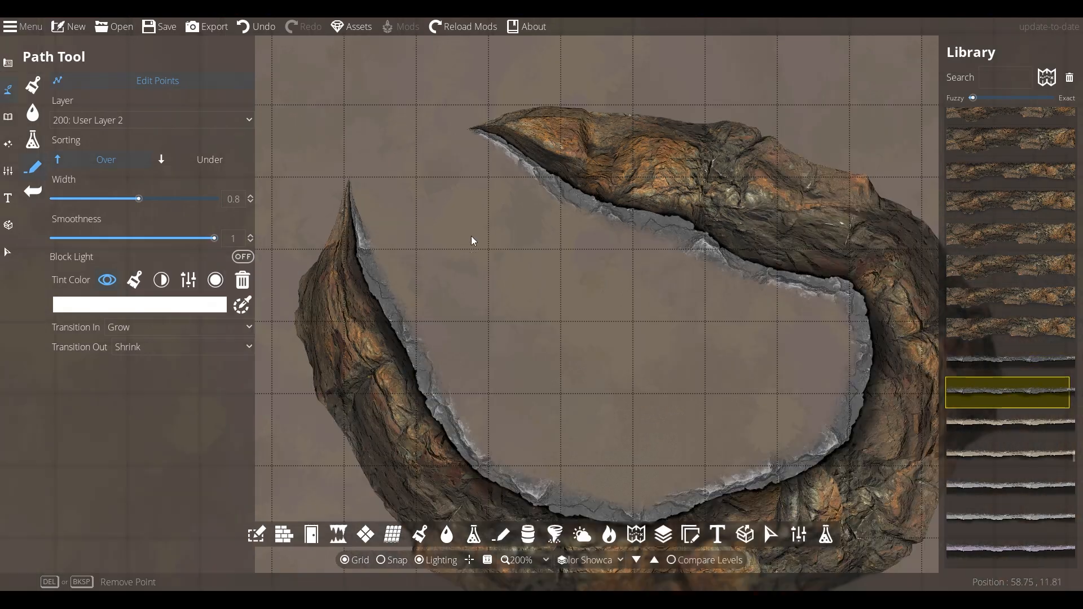
Paint the enclosure floor with light dirt and touch up the surroundings with mossy rocky ground
left_click(34, 89)
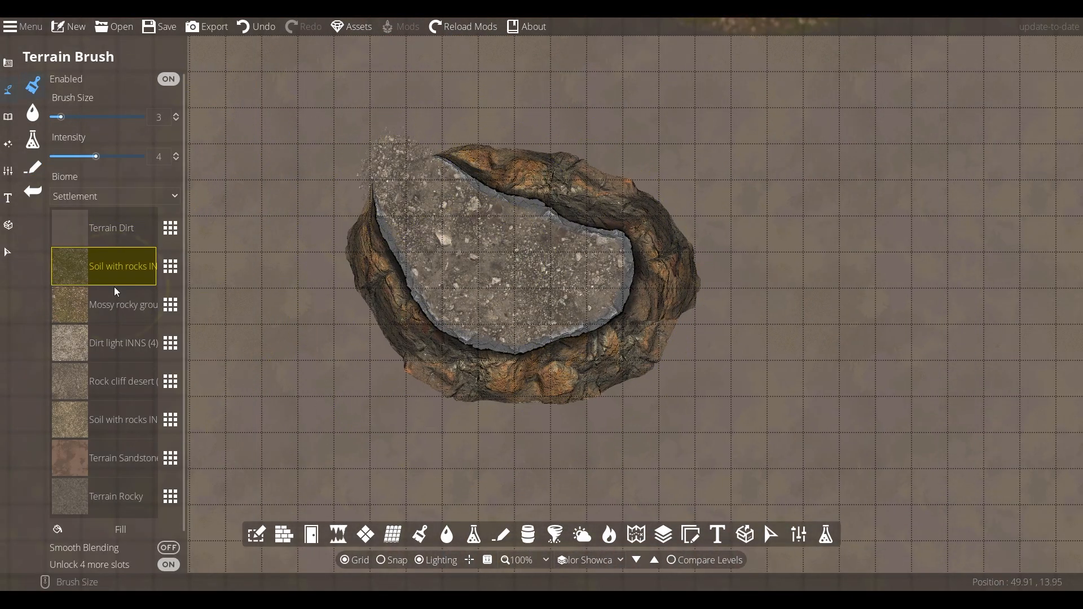
mouse_move(617, 179)
left_mouse_down()
mouse_move(381, 151)
mouse_move(329, 251)
mouse_move(427, 197)
mouse_move(504, 309)
mouse_move(490, 313)
mouse_move(368, 130)
left_mouse_up()
scroll(471, 215, "up", 1)
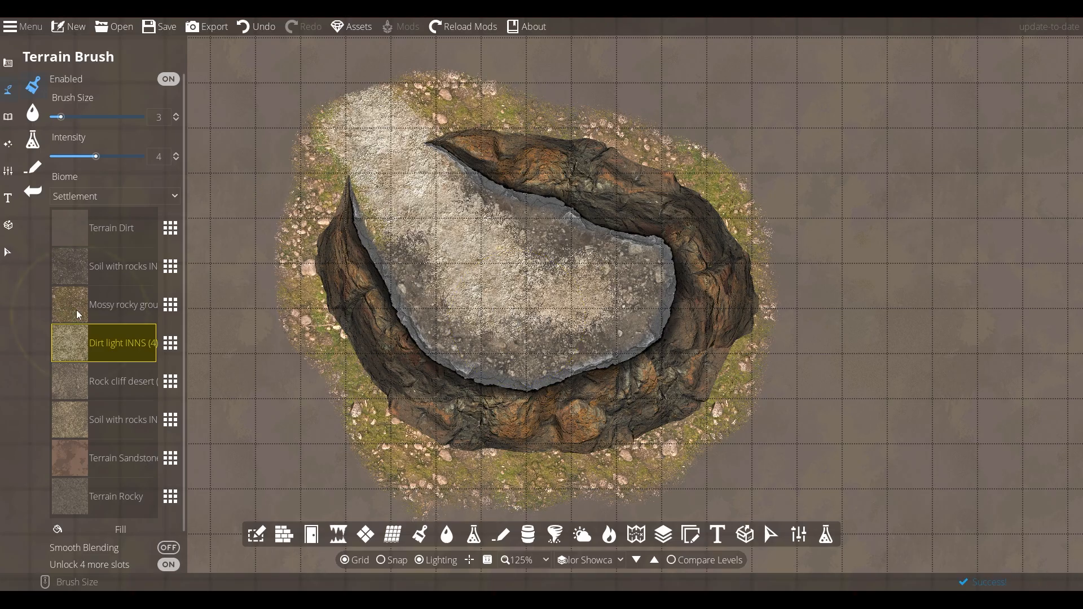
left_click(77, 310)
left_click_drag(460, 305, 421, 257)
Select the inner rim path and darken it with the brightness tint control
key("Escape")
left_click(619, 182)
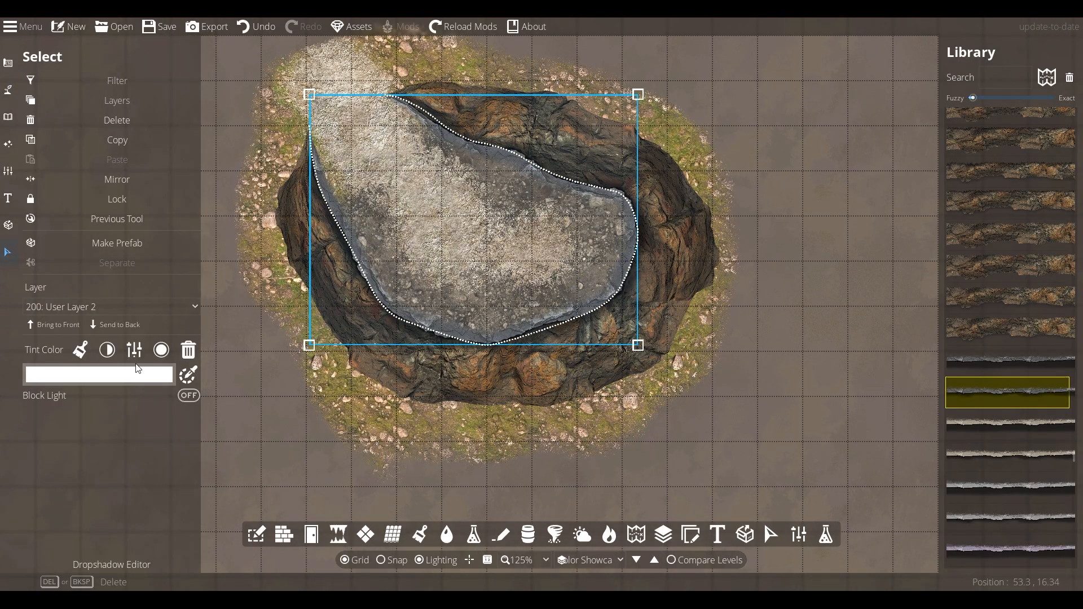
left_click(107, 350)
left_click(113, 376)
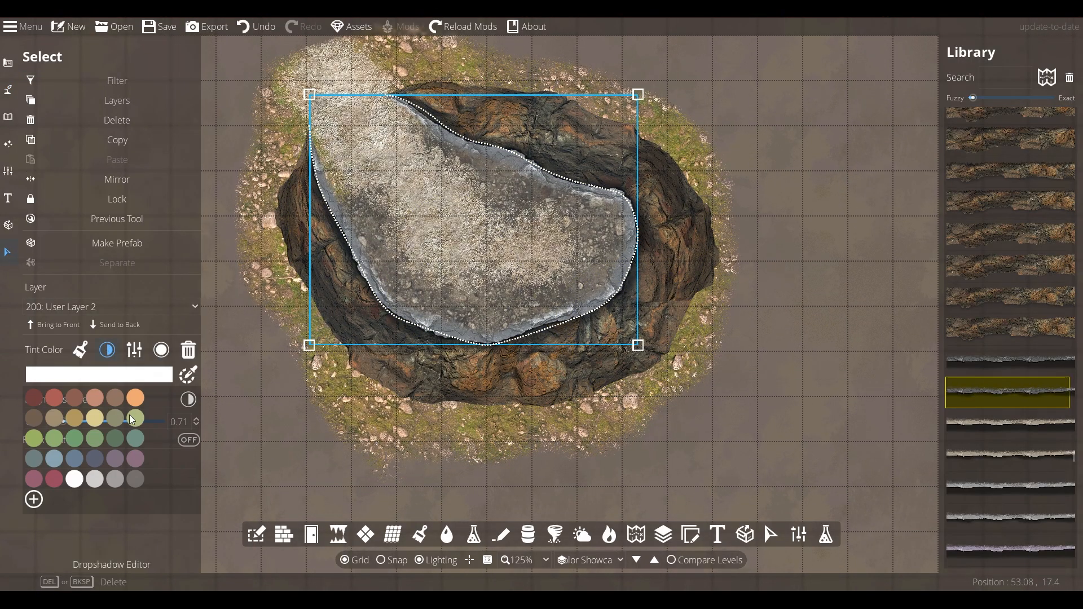
left_click(129, 377)
left_click(181, 472)
left_click(327, 259)
left_click_drag(89, 391, 78, 368)
left_click(607, 421)
left_click(607, 421)
left_click_drag(527, 229, 495, 224)
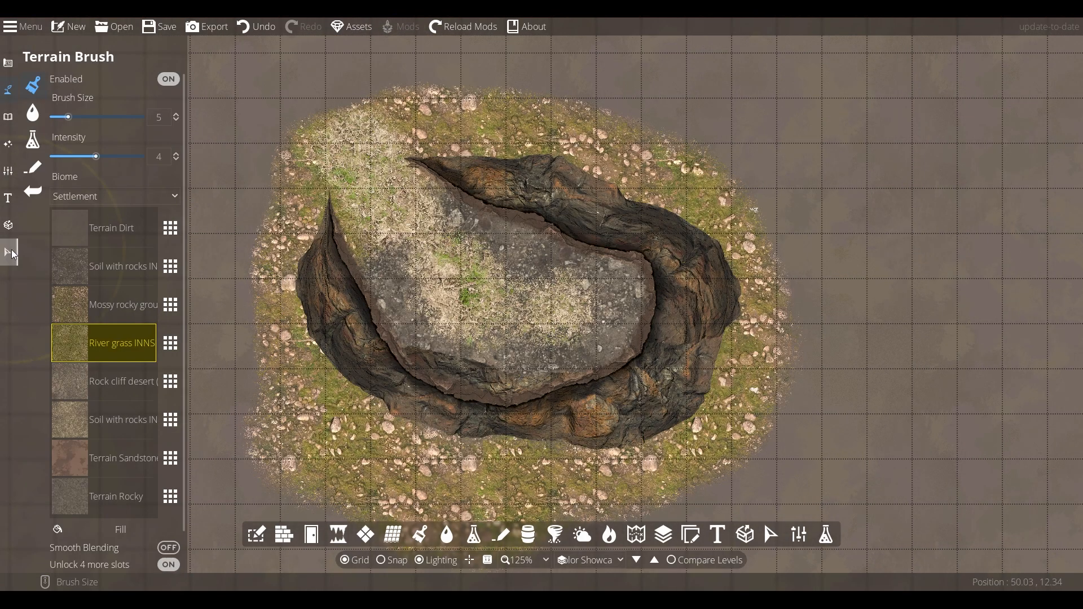
Select the outer cliff path and tint it with a tan swatch, adjusting its brightness
left_click(612, 177)
left_click(120, 375)
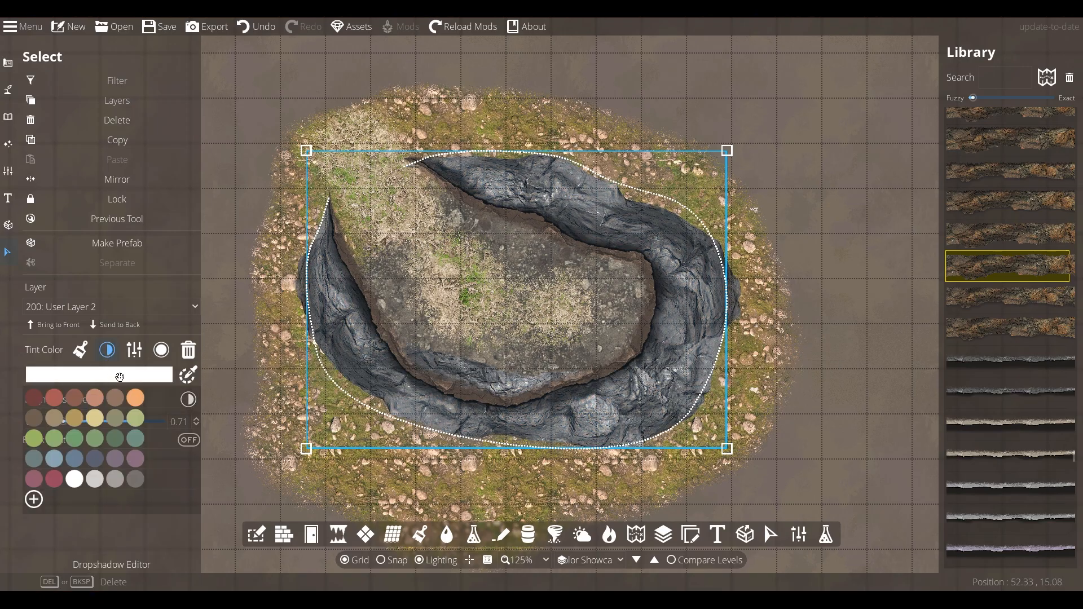
left_click(54, 418)
left_click(106, 374)
left_click(59, 362)
left_click_drag(130, 338, 100, 324)
left_click_drag(181, 324, 181, 326)
left_click(201, 512)
Open the mossy ground slot's terrain selection and replace it with a sand texture from Wilderness Pack 5 V2
left_click(8, 89)
left_click(52, 85)
left_click(171, 305)
left_click(330, 229)
scroll(667, 354, "down", 3)
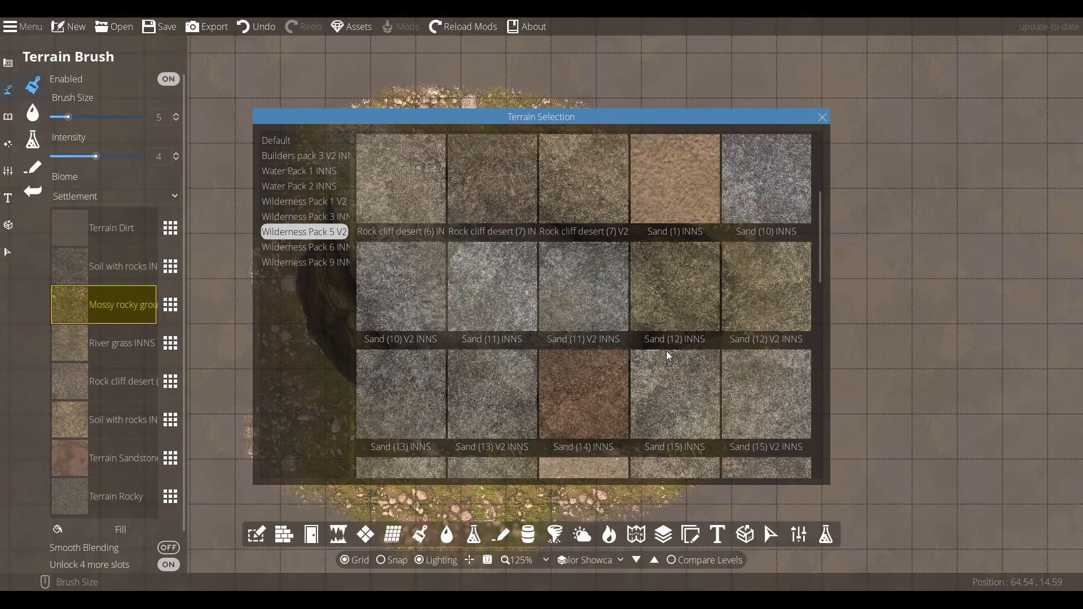
left_click(299, 218)
left_click(319, 233)
scroll(618, 305, "down", 20)
double_click(499, 395)
Replace the soil and rock cliff slots' textures with further sand textures from the same pack
left_click(171, 266)
double_click(584, 307)
left_click(170, 343)
scroll(677, 316, "up", 4)
left_click(677, 307)
scroll(732, 334, "up", 5)
scroll(733, 334, "up", 8)
double_click(583, 395)
left_click_drag(367, 163, 452, 311)
left_click(171, 343)
double_click(530, 349)
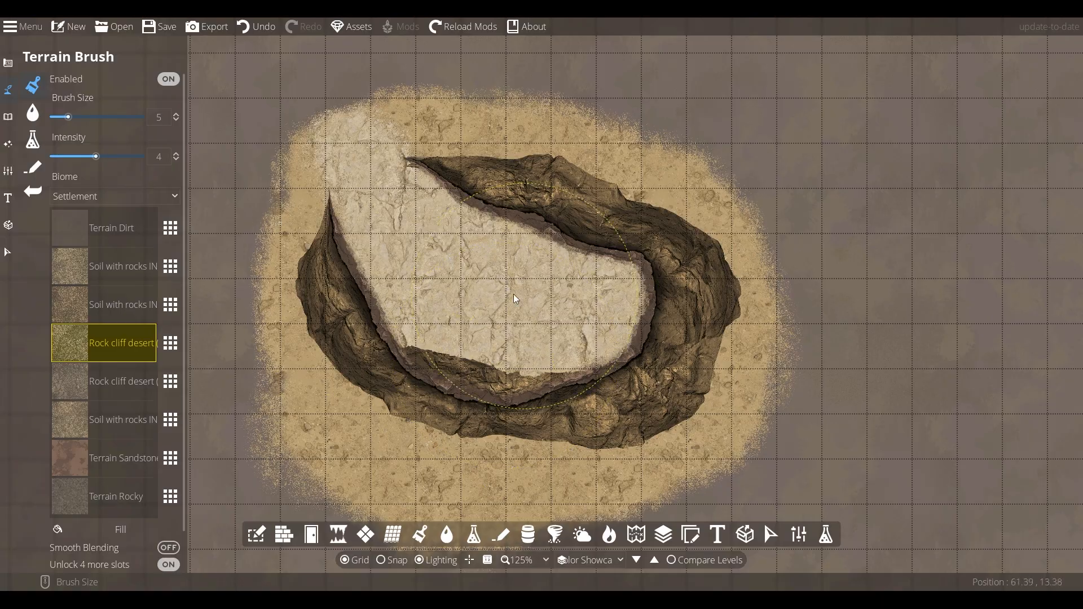
Edit the rim path's lower points, pulling them down to follow the cliff's inner edge
left_click(32, 168)
left_click(113, 81)
left_click_drag(450, 396, 461, 364)
left_click_drag(503, 407, 503, 375)
left_click_drag(540, 400, 541, 386)
left_click_drag(400, 376, 409, 361)
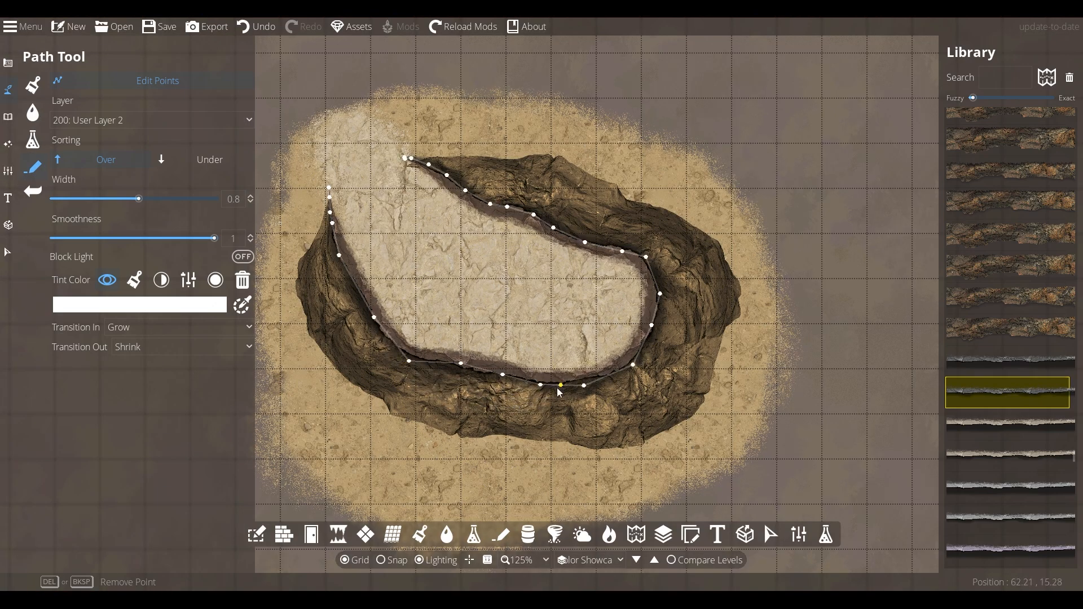
left_click_drag(486, 449, 455, 496)
left_click_drag(461, 364, 442, 412)
left_click_drag(410, 362, 397, 372)
left_click_drag(503, 375, 501, 420)
left_click_drag(541, 386, 551, 407)
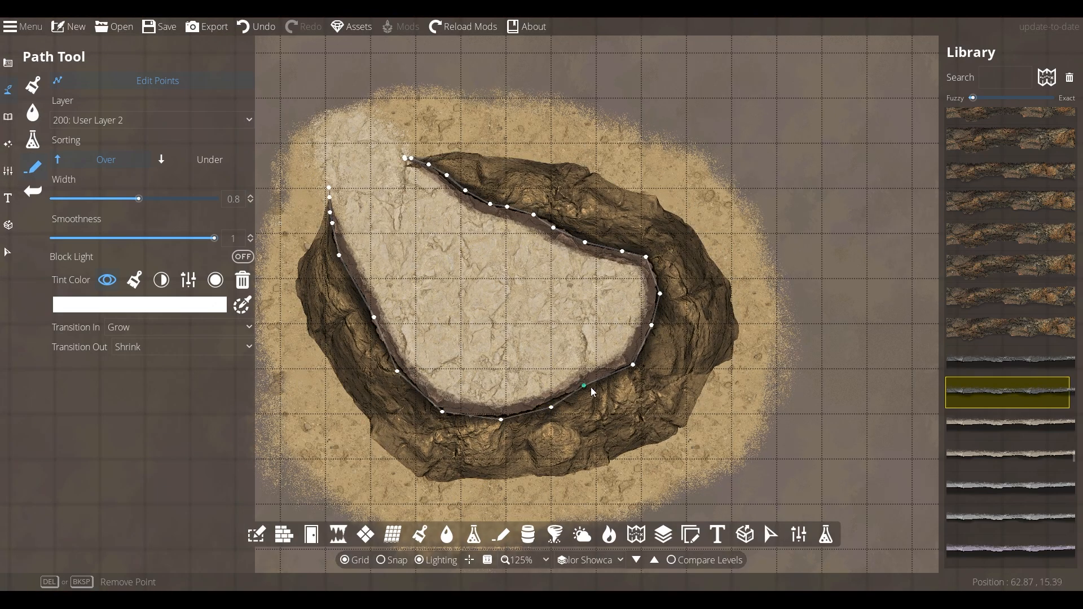
left_click(8, 252)
left_click(549, 225)
left_click(800, 307)
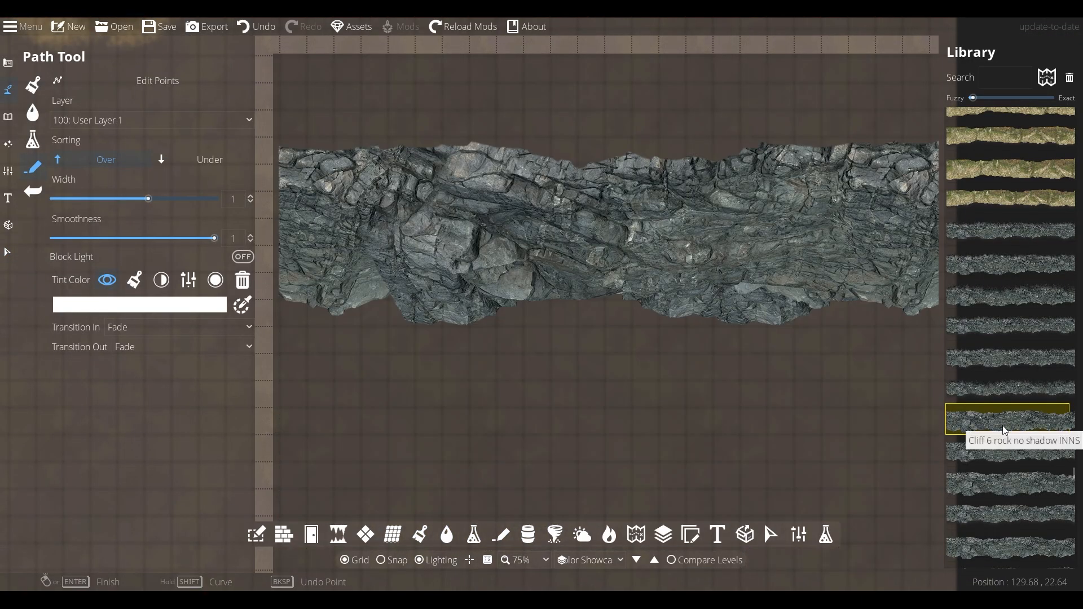
Set both transitions to None and draw a rock wall path outlining a dungeon room with two alcoves and a corridor
left_click(443, 304)
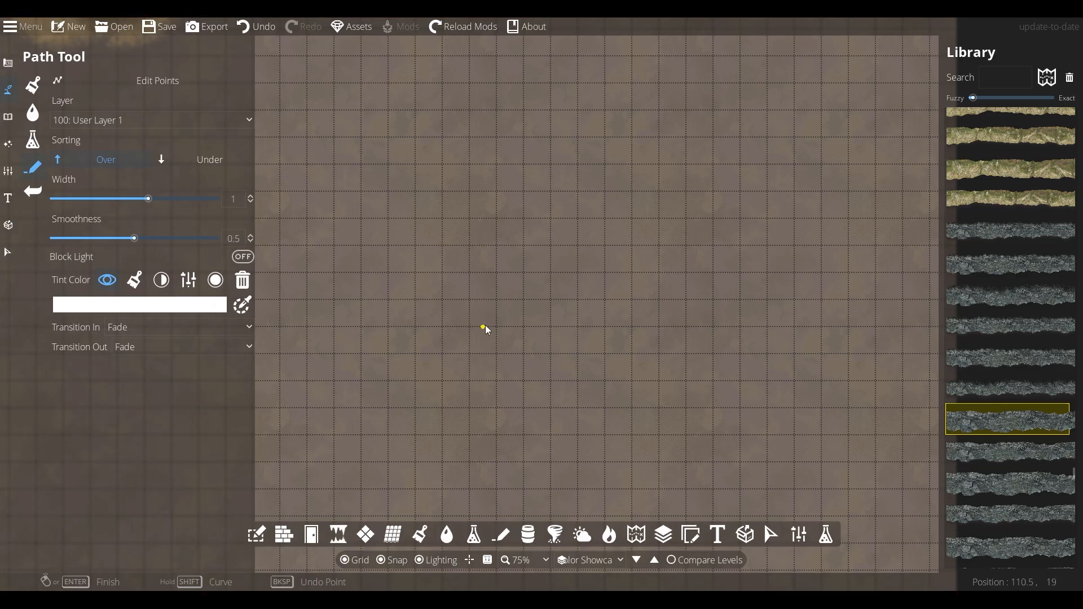
left_click(190, 327)
left_click(187, 343)
left_click(186, 347)
left_click(186, 363)
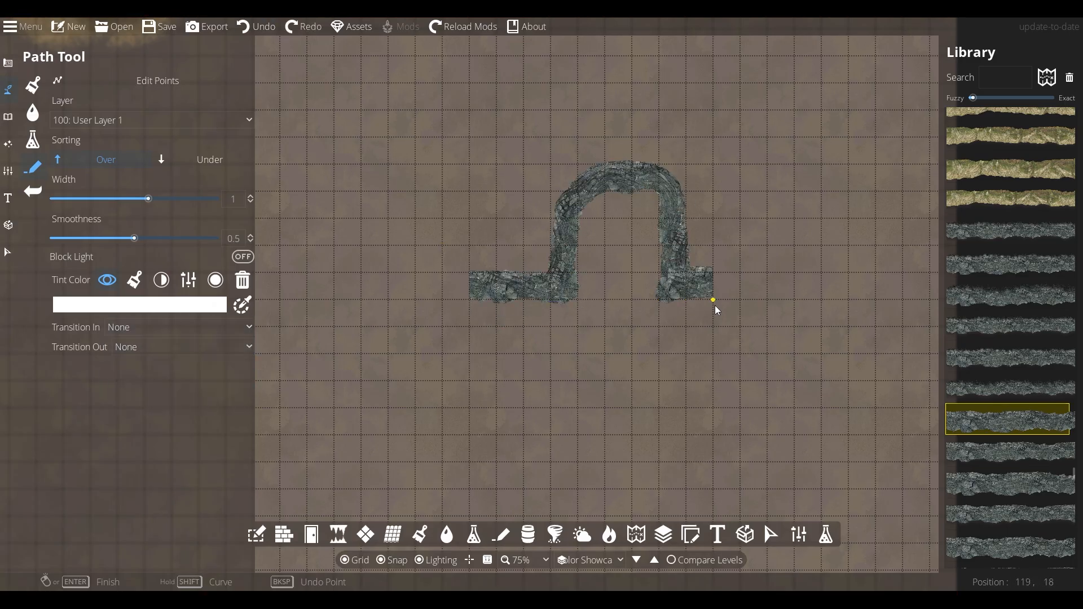
left_click(740, 296)
left_click(728, 175)
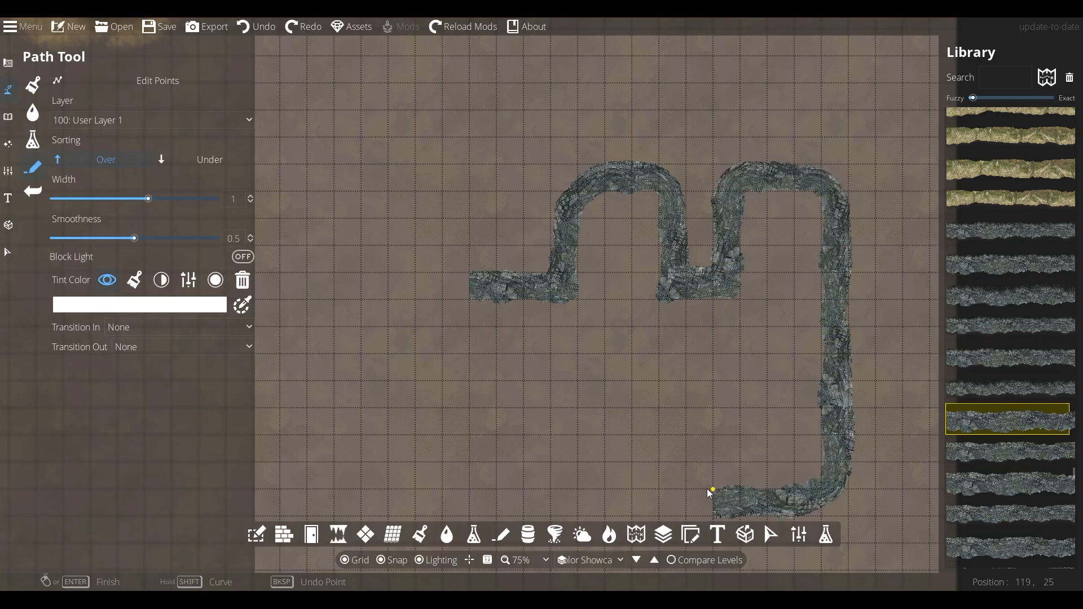
left_click(589, 356)
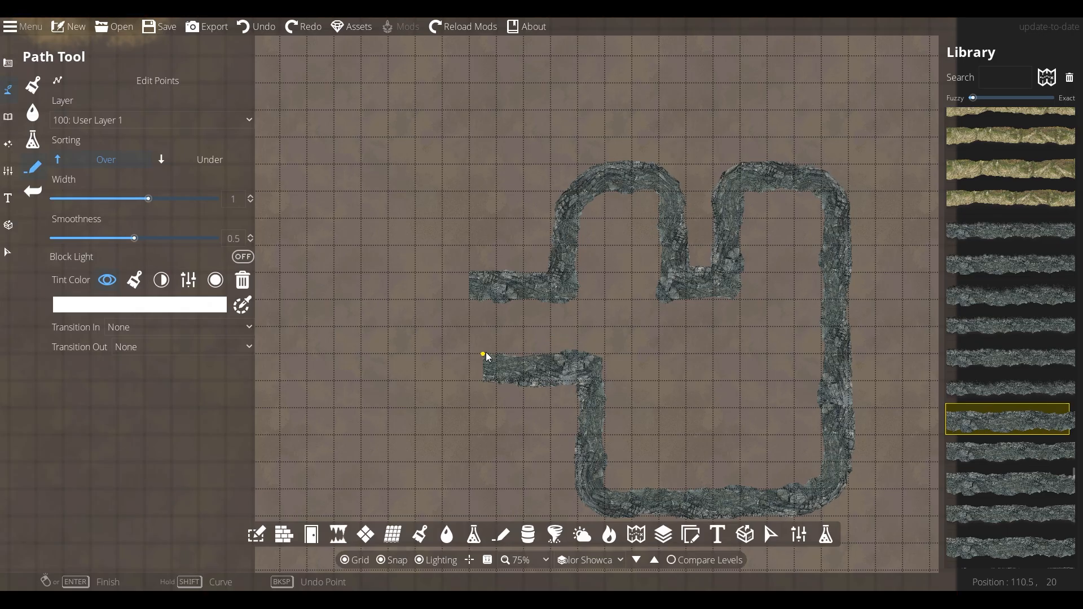
right_click(360, 325)
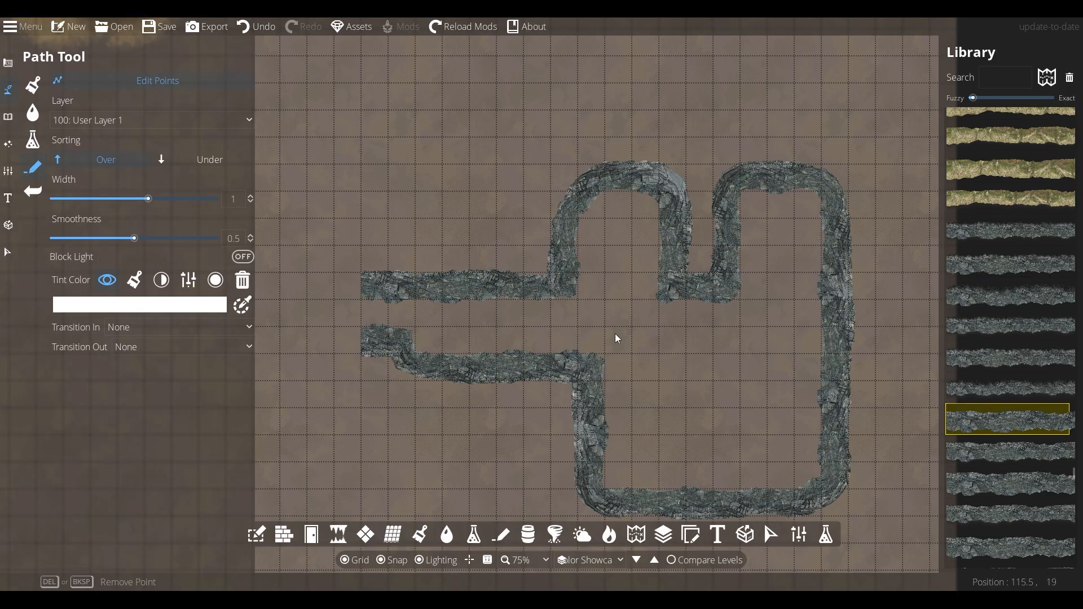
Pick an edge texture on User Layer 2 and start an edge path along the upper corridor wall and alcoves
scroll(616, 334, "up", 2)
scroll(1072, 411, "up", 10)
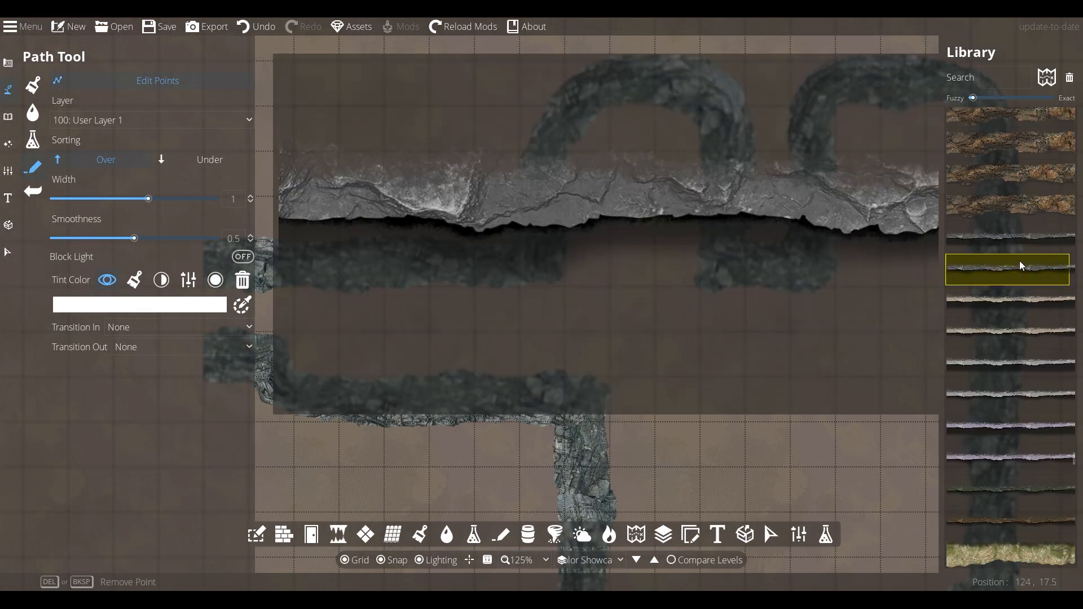
left_click(1023, 265)
left_click(152, 120)
left_click(90, 249)
left_click(413, 268)
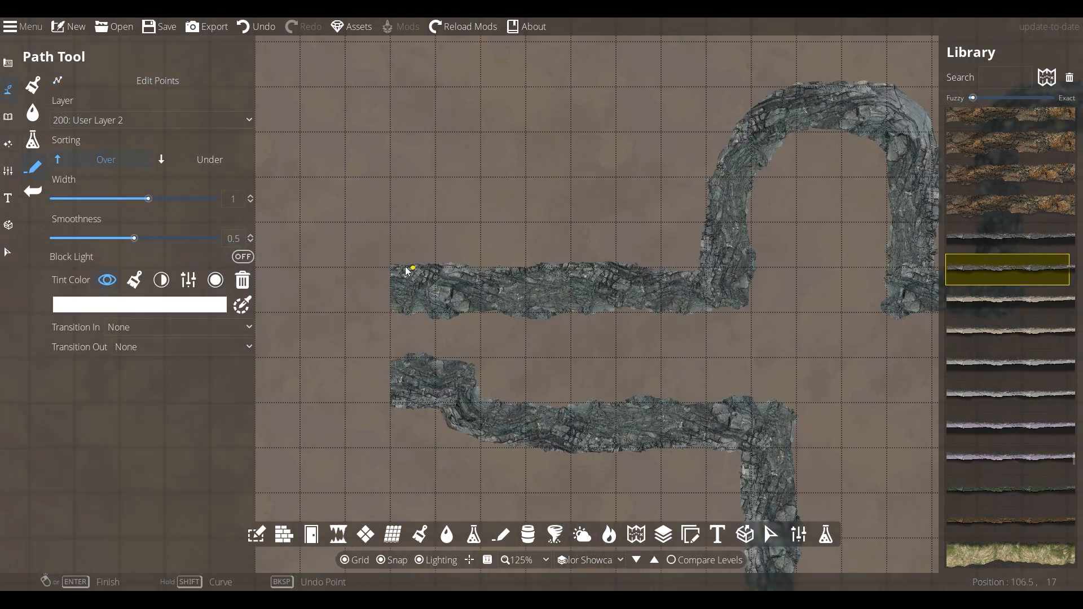
left_click(706, 269)
left_click(772, 90)
left_click(864, 88)
left_click_drag(880, 95, 712, 94)
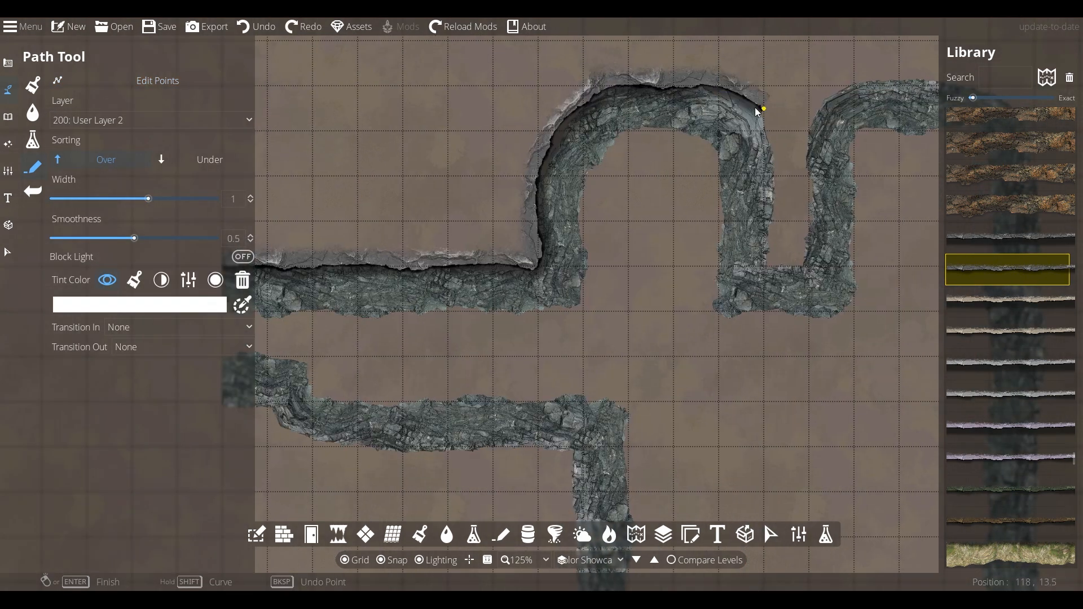
left_click(851, 93)
left_click_drag(886, 96, 587, 116)
left_click(688, 105)
left_click(735, 151)
Continue the edge path down the room's right and bottom walls and along the lower corridor, then finish it
left_click_drag(736, 429, 672, 240)
left_click(670, 441)
left_click(627, 481)
left_click(582, 503)
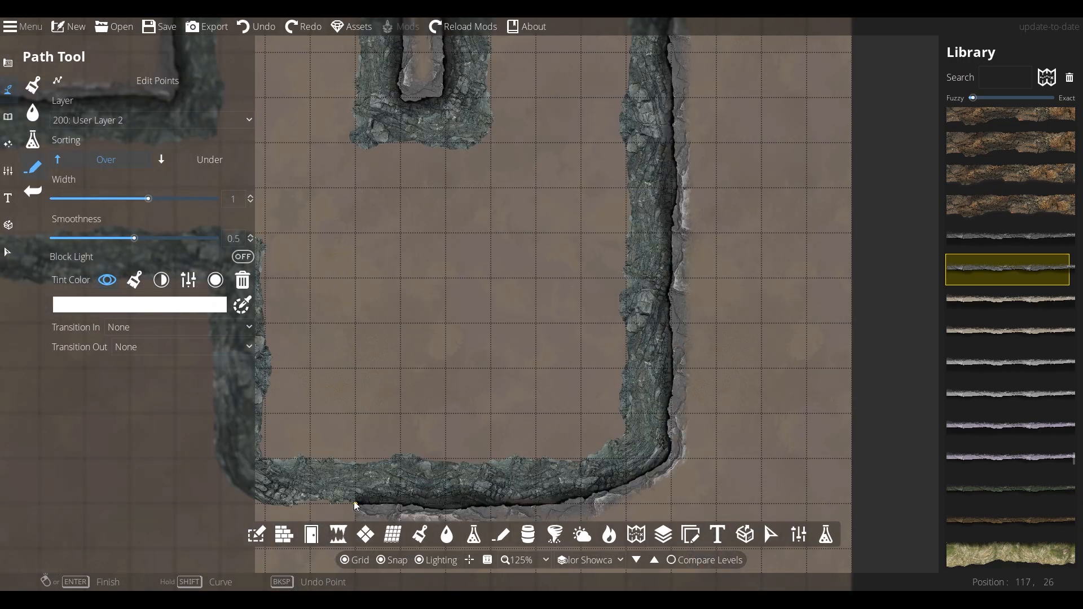
left_click_drag(282, 504, 536, 411)
left_click(537, 411)
left_click(484, 222)
key("Return")
left_click(507, 289)
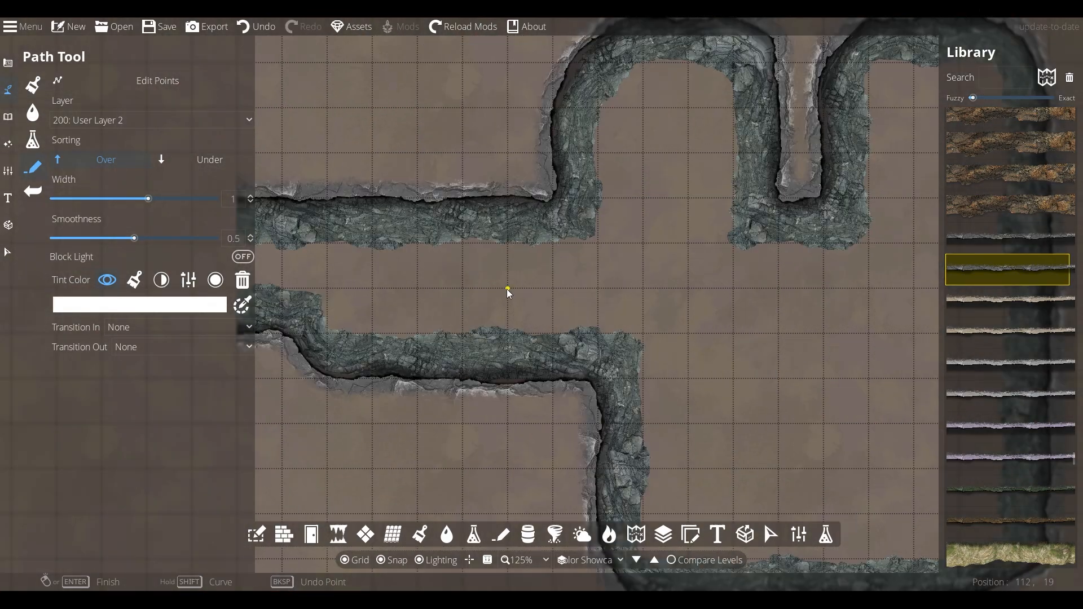
Paint the dungeon room and corridor floor with Floor stone-01 and blend in soil with rocks
scroll(507, 289, "down", 1)
left_click(33, 85)
left_click(171, 458)
scroll(577, 135, "down", 4)
mouse_move(286, 282)
left_mouse_down()
mouse_move(576, 398)
mouse_move(849, 375)
mouse_move(853, 233)
mouse_move(632, 248)
left_mouse_up()
scroll(575, 398, "up", 1)
left_click(169, 507)
mouse_move(564, 271)
left_mouse_down()
mouse_move(583, 162)
mouse_move(677, 406)
mouse_move(811, 184)
mouse_move(343, 273)
left_mouse_up()
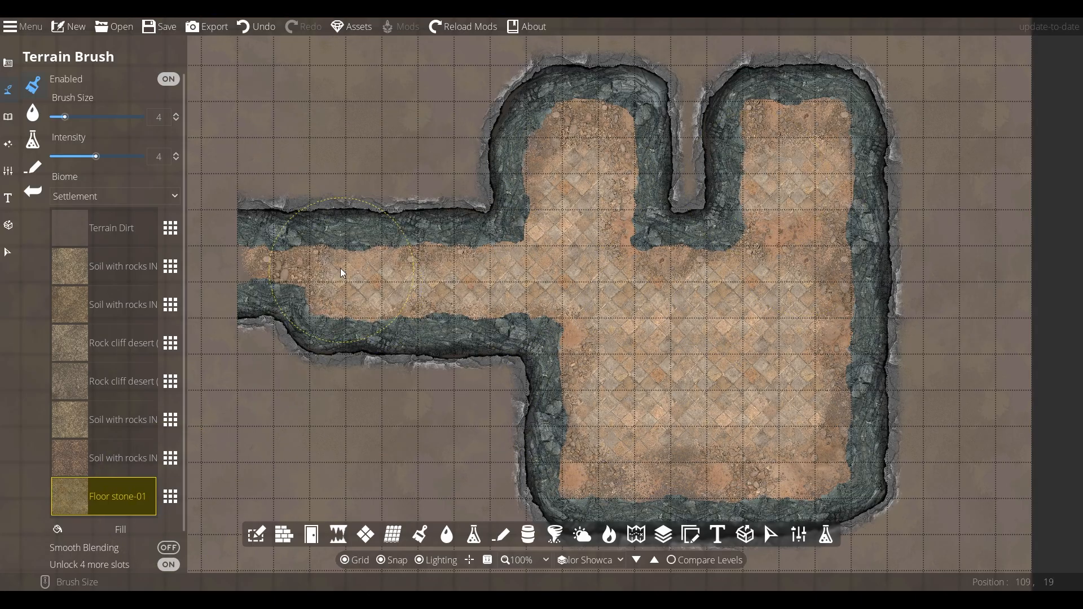
left_click_drag(533, 243, 800, 324)
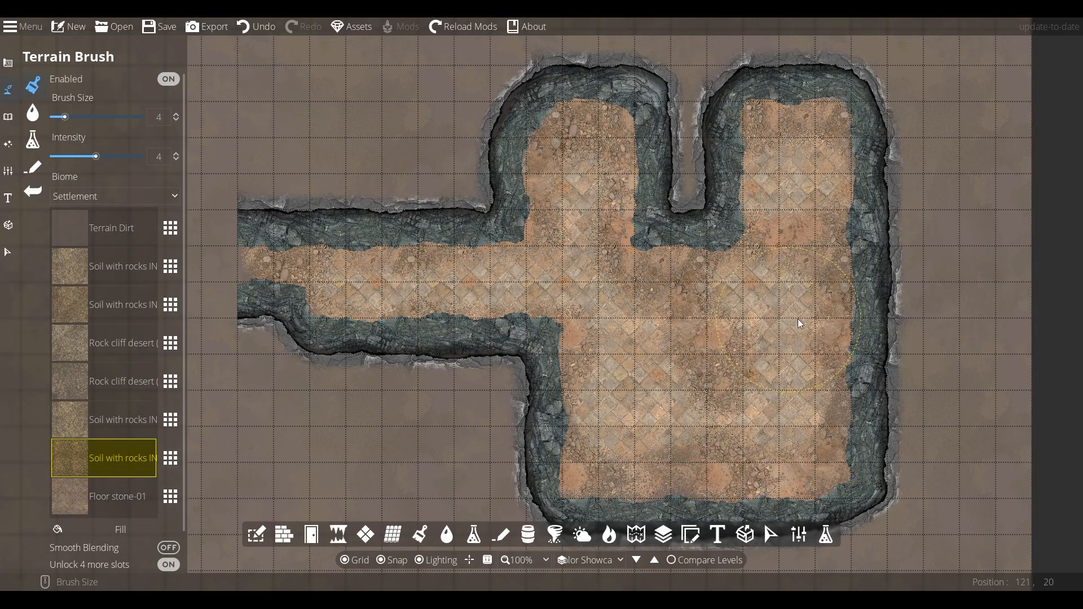
left_click_drag(268, 281, 248, 261)
Select the dungeon wall path and override its tint with a tan colour at about 0.59 brightness
left_click(8, 252)
left_click(266, 244)
left_click(109, 354)
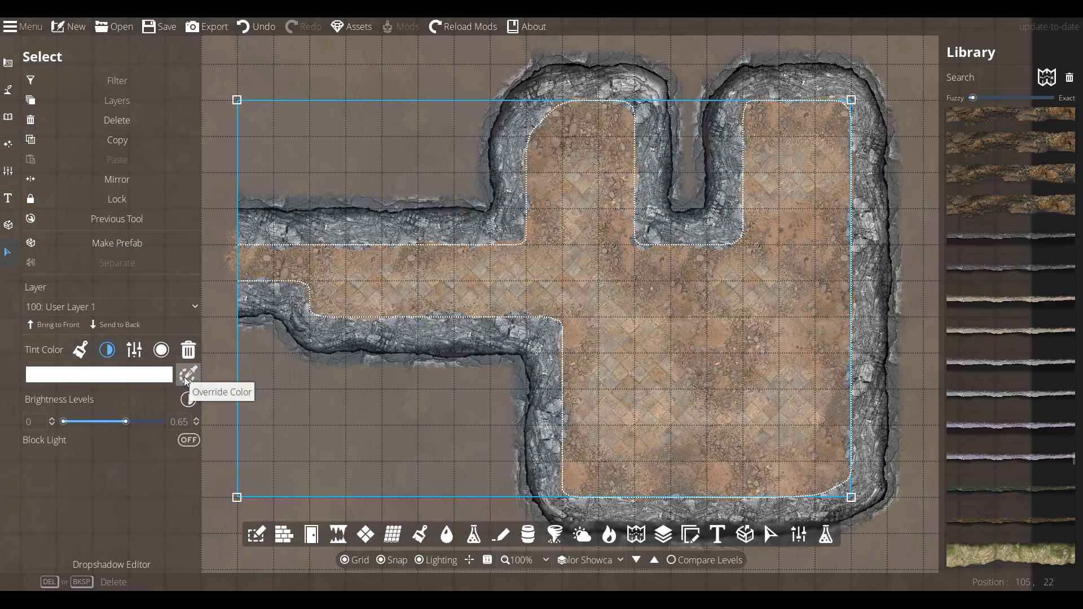
left_click(187, 376)
left_click(183, 324)
left_click_drag(97, 393, 92, 334)
left_click(240, 516)
left_click_drag(121, 414, 121, 415)
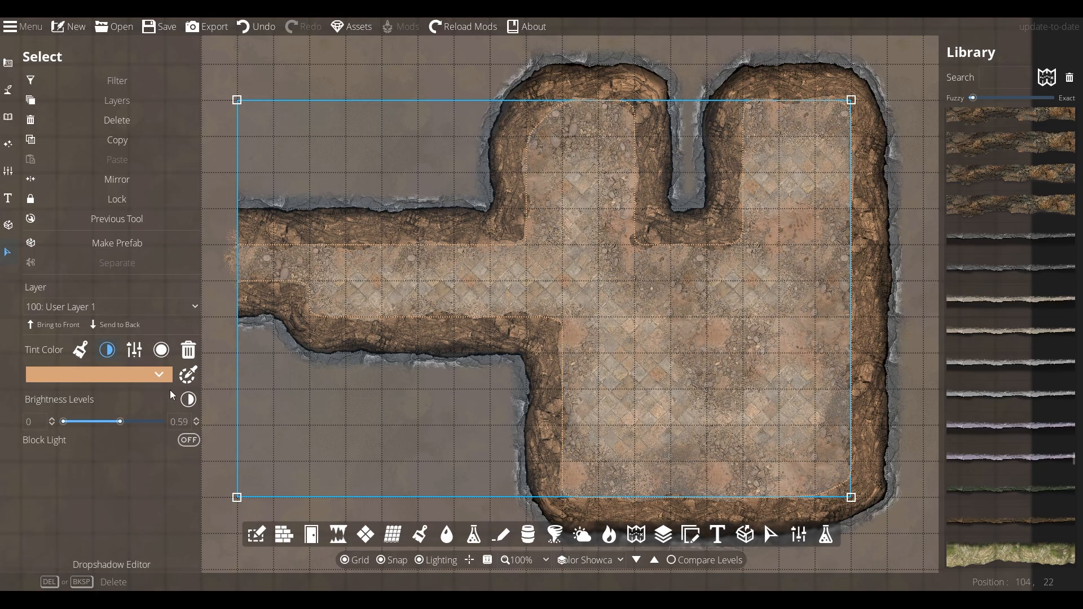
Copy the wall path's tan tint colour code
left_click(162, 377)
double_click(75, 574)
right_click(74, 574)
left_click(92, 474)
left_click(212, 414)
left_click(889, 385)
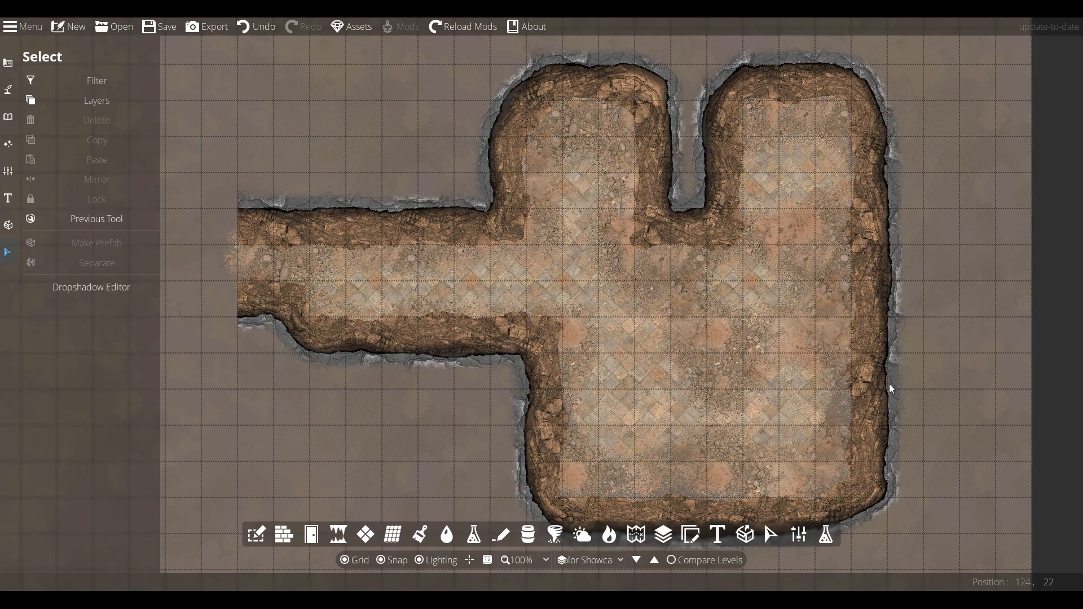
Paste the copied tan tint colour code onto another wall path
left_click(188, 373)
double_click(75, 574)
key("ctrl+v")
key("Return")
left_click_drag(865, 261, 818, 284)
left_click(818, 283)
mouse_move(422, 308)
left_mouse_down()
mouse_move(532, 343)
mouse_move(442, 349)
left_mouse_up()
Paint Granite cliff terrain around the outside of the dungeon walls with the Terrain Brush
scroll(533, 343, "up", 1)
left_click(8, 90)
left_click(53, 86)
double_click(135, 398)
left_click(822, 117)
double_click(100, 412)
left_click(294, 214)
left_click(584, 287)
mouse_move(406, 197)
left_mouse_down()
mouse_move(429, 151)
mouse_move(964, 56)
mouse_move(990, 508)
left_mouse_up()
mouse_move(990, 564)
left_mouse_down()
mouse_move(899, 419)
mouse_move(999, 355)
left_mouse_up()
mouse_move(1000, 355)
left_mouse_down()
mouse_move(527, 456)
mouse_move(451, 294)
left_mouse_up()
left_click_drag(361, 248, 582, 341)
left_click_drag(621, 366, 395, 308)
left_click_drag(384, 67, 565, 62)
left_click_drag(942, 255, 696, 340)
scroll(675, 411, "down", 1)
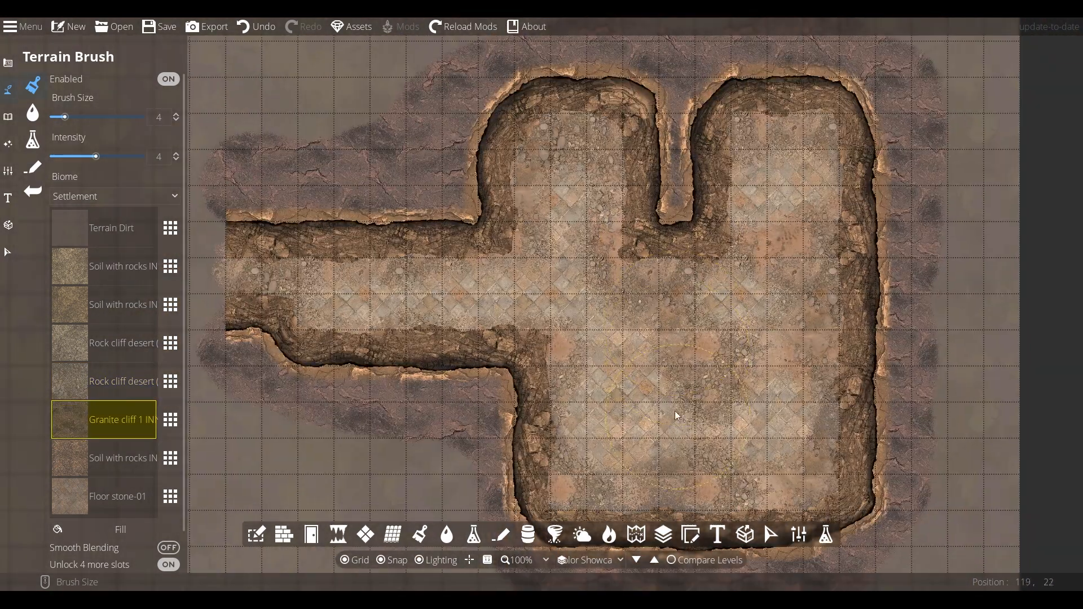
Delete two points from the wall path at the room's upper right corner to split it
left_click(8, 252)
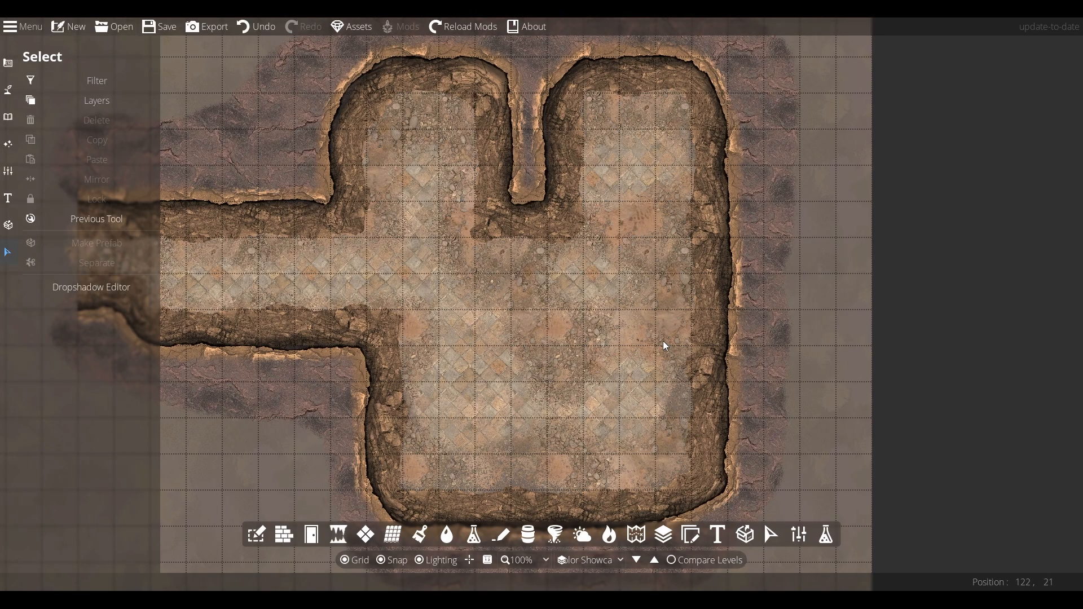
left_click_drag(741, 271, 611, 247)
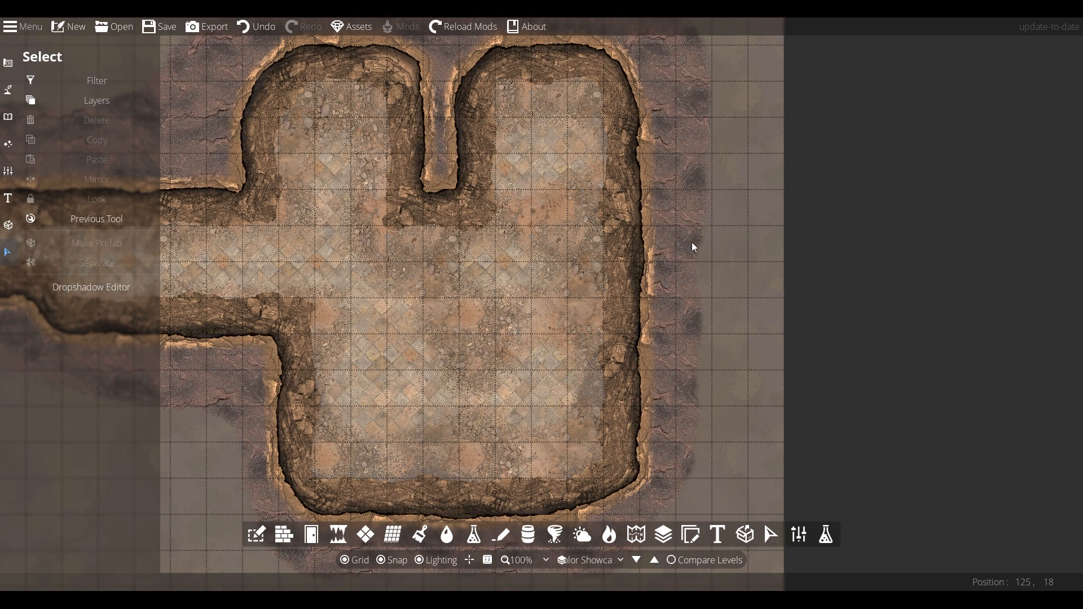
left_click(8, 89)
left_click(98, 171)
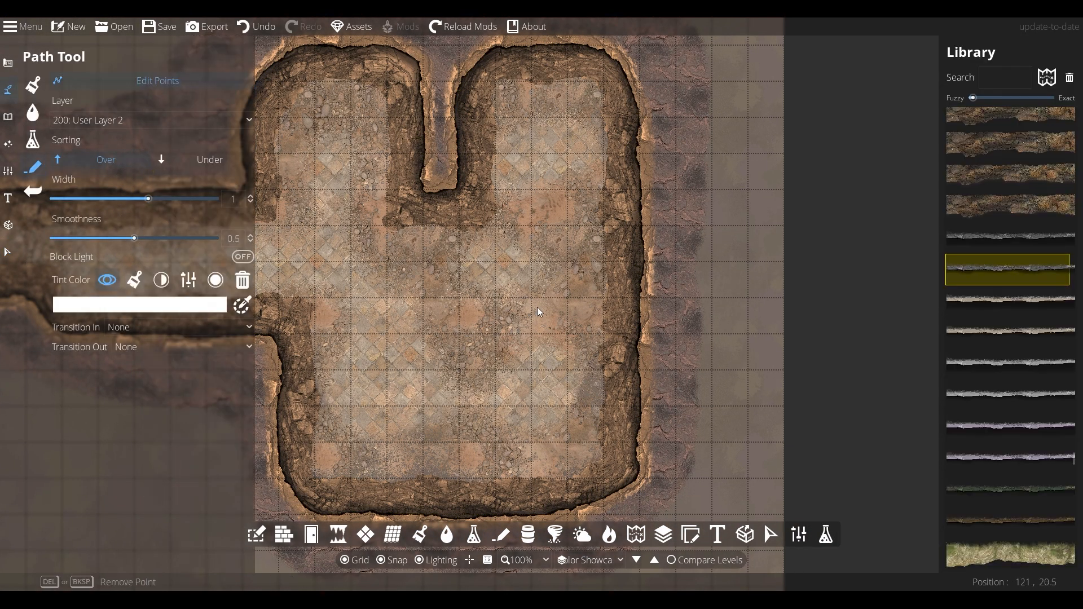
left_click(641, 225)
left_click_drag(639, 223, 640, 227)
key("Delete")
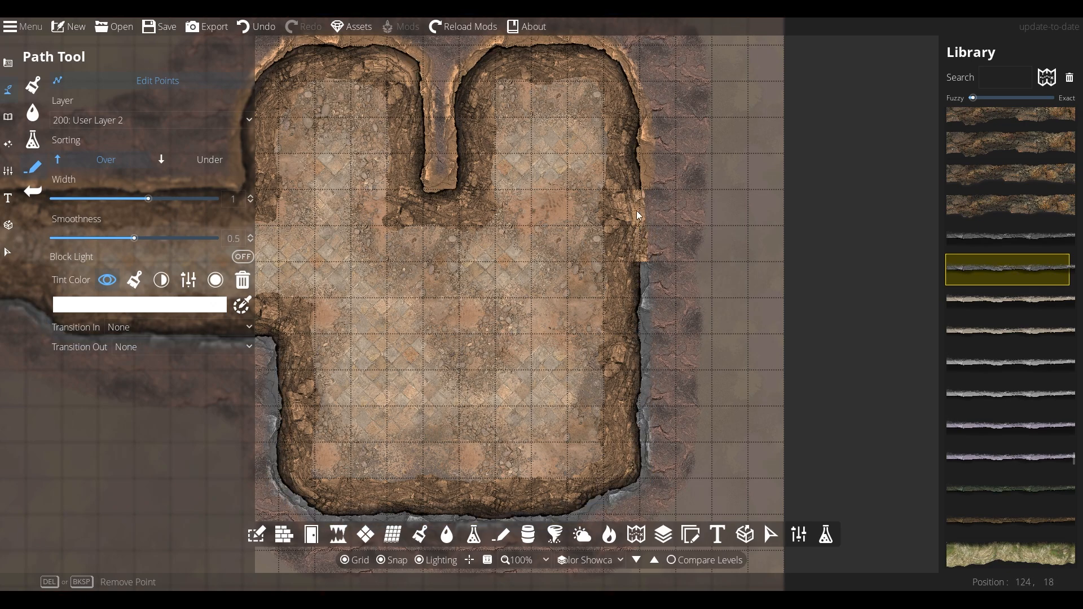
left_click(603, 223)
key("Delete")
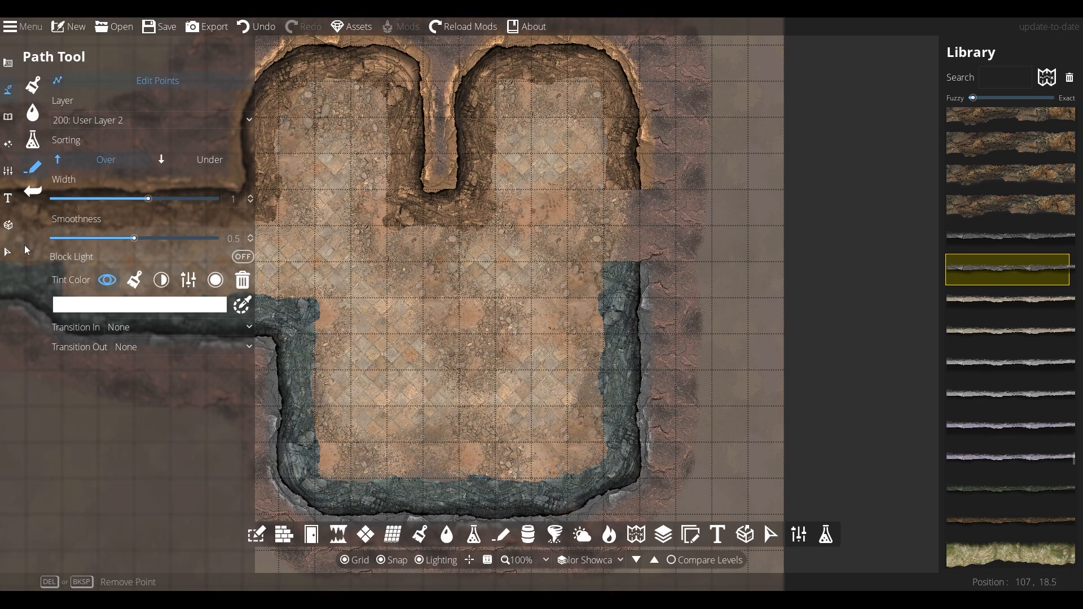
Move the split wall path's end points outward to open a corridor off the room's right side
left_click(8, 252)
left_click(639, 303)
left_click(8, 90)
left_click_drag(640, 262, 712, 262)
left_click_drag(676, 298, 712, 226)
left_click_drag(658, 280, 603, 226)
left_click_drag(640, 190, 714, 192)
left_click_drag(676, 153, 602, 202)
key("ctrl+z")
left_click_drag(712, 189, 715, 152)
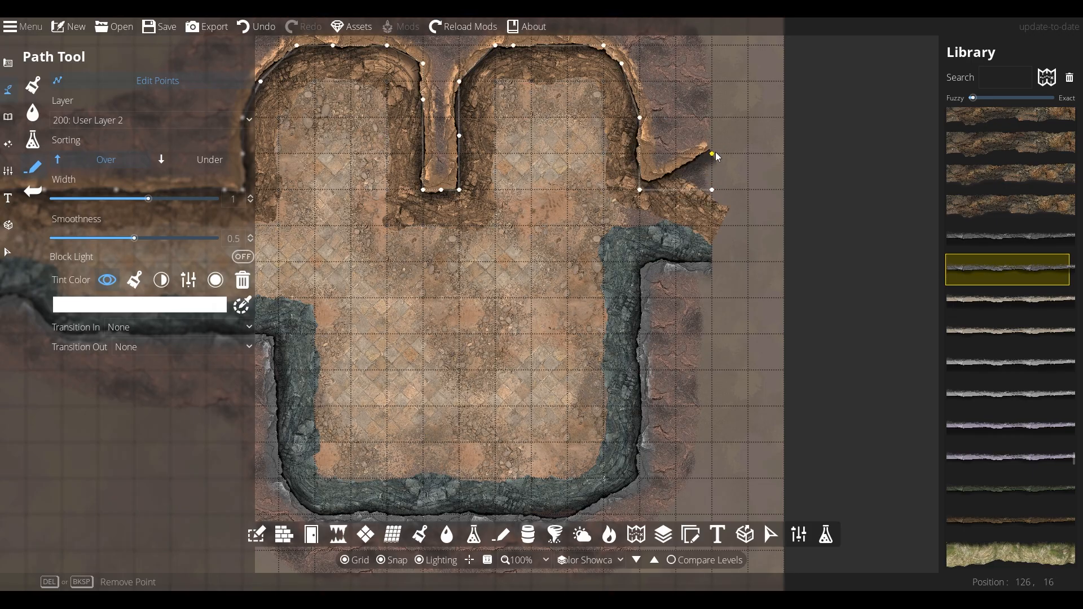
left_click_drag(640, 189, 640, 154)
Apply the copied tan tint colour to the lower wall path of the room
left_click(8, 252)
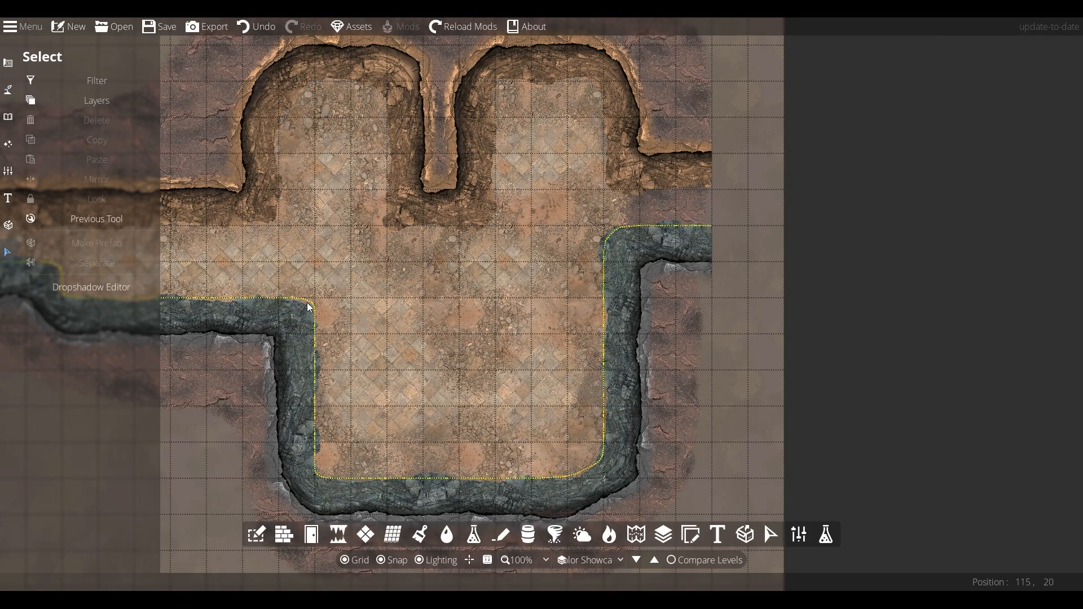
left_click(308, 307)
left_click(159, 374)
left_click(34, 498)
double_click(72, 573)
key("ctrl+v")
left_click(173, 576)
left_click(103, 349)
Apply the same tan tint colour to the right corridor wall path
left_click(665, 266)
left_click(159, 374)
left_click(33, 498)
double_click(82, 573)
key("ctrl+v")
left_click(172, 575)
left_click(107, 350)
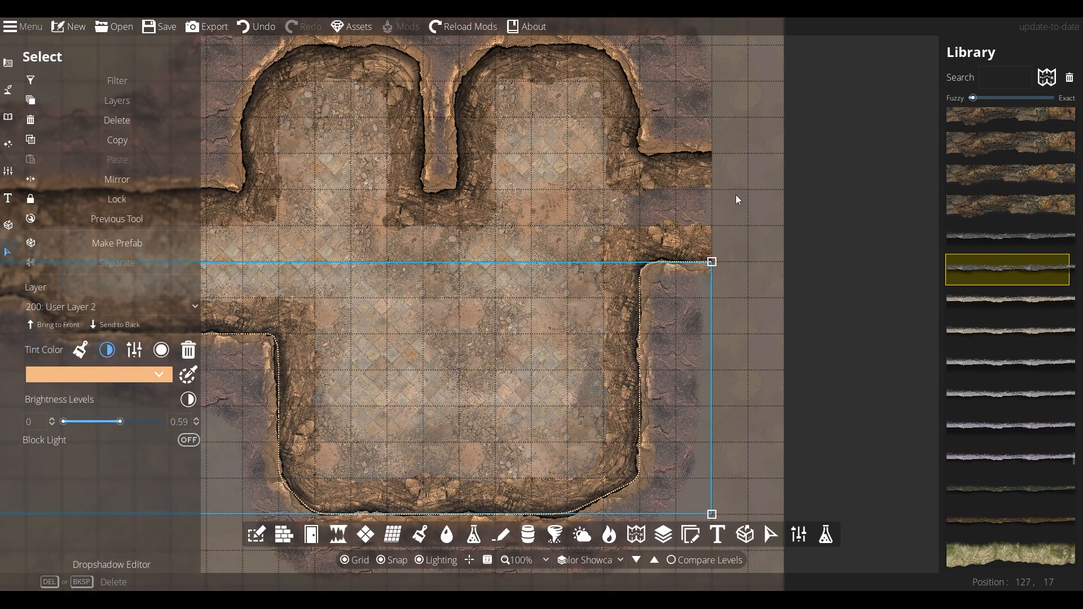
Switch the wall paths to a different rock cliff texture from the library
left_click(736, 195)
left_click_drag(552, 209, 564, 258)
left_click(8, 89)
left_click(104, 305)
left_click(113, 458)
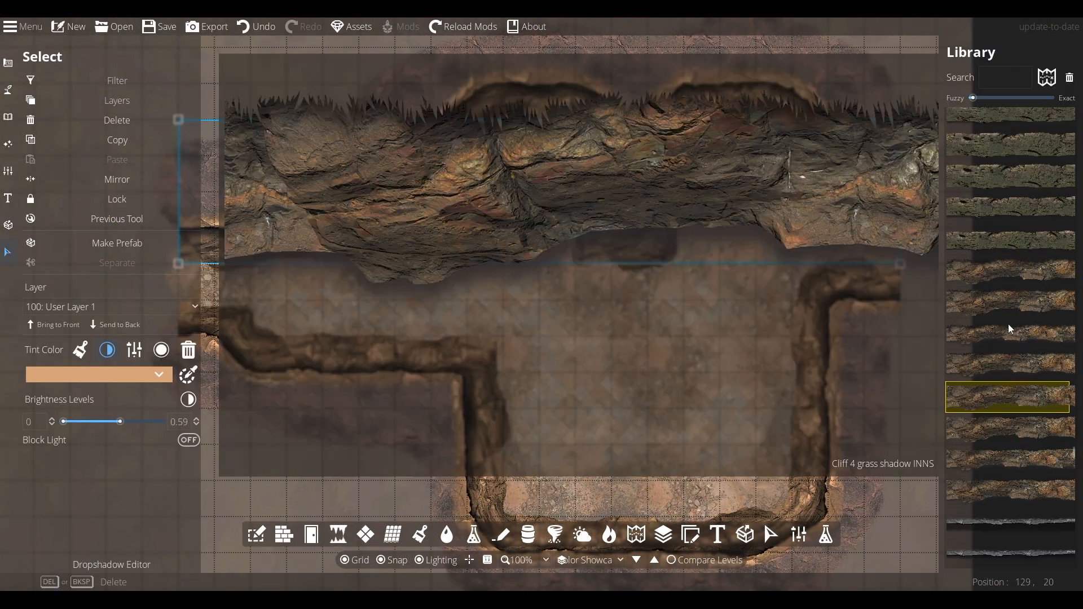
scroll(1009, 330, "up", 3)
left_click(1001, 320)
left_click(350, 353)
left_click(1032, 316)
left_click(541, 271)
left_click_drag(465, 228, 494, 264)
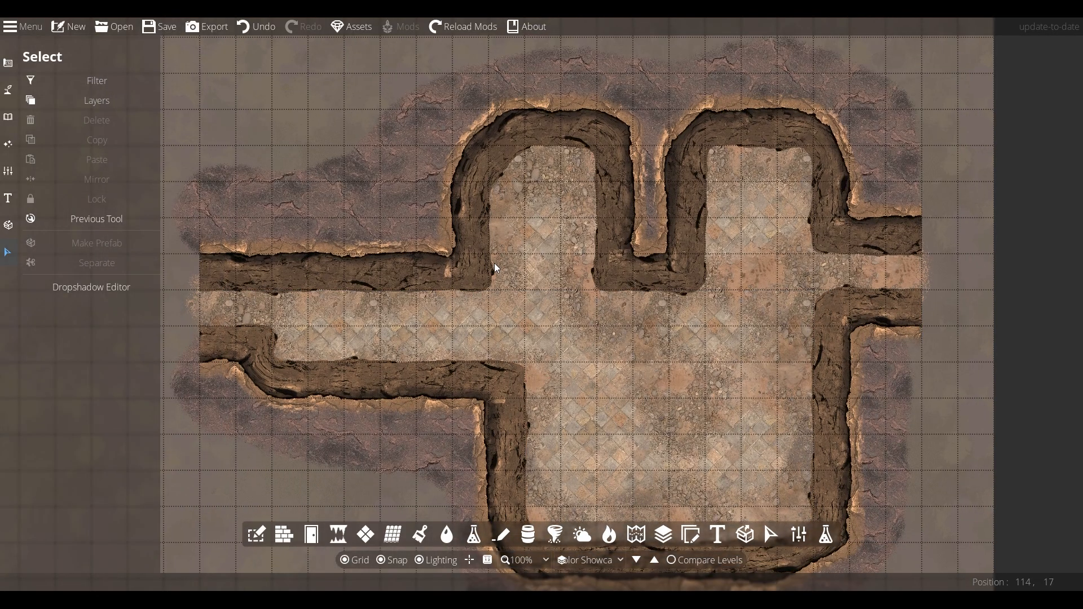